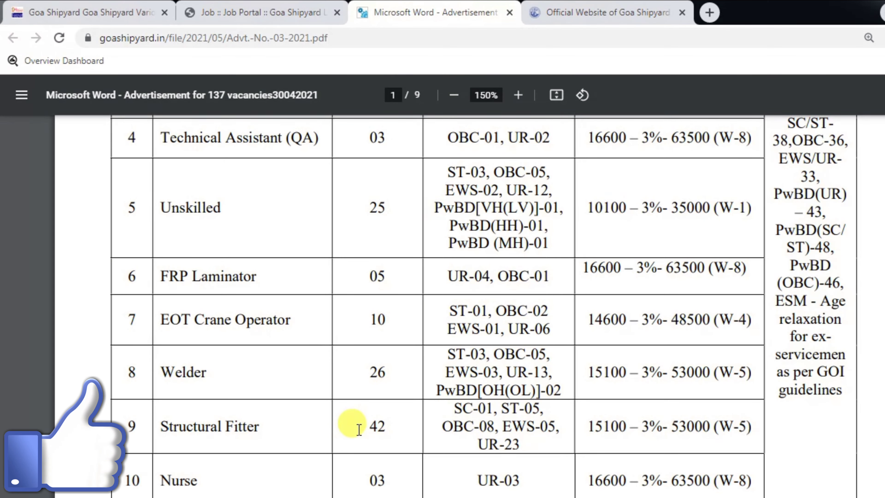
Check the PDF's Time Frame dates: start 04.05.2021, last date 04.06.2021, 17:00 hrs deadline
{"action": "scroll", "coordinate": [359, 429], "scroll_direction": "down", "scroll_amount": 2}
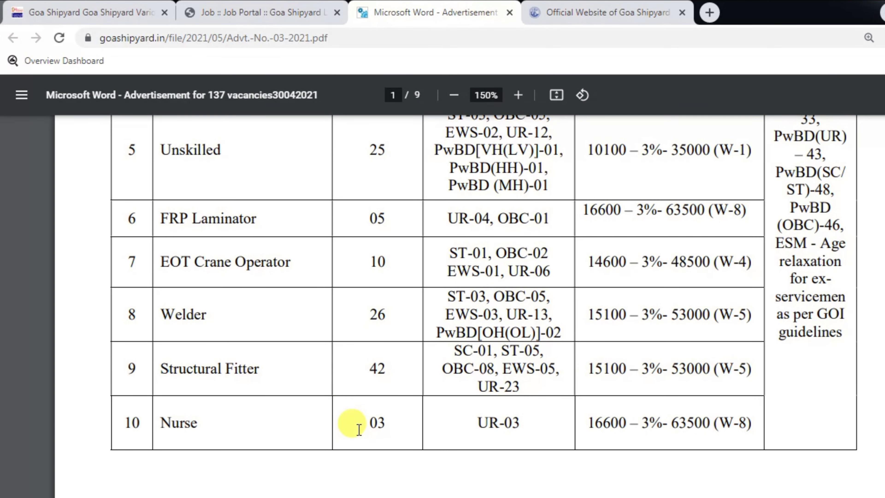
{"action": "scroll", "coordinate": [359, 429], "scroll_direction": "down", "scroll_amount": 10}
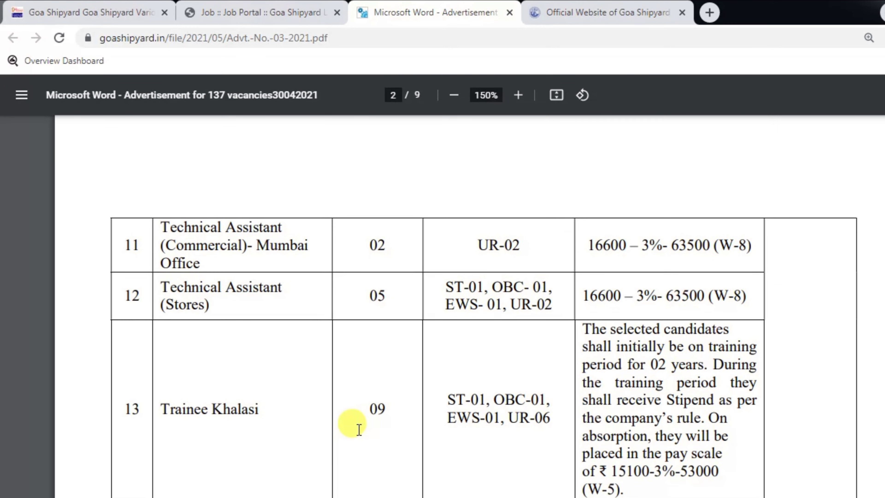
{"action": "scroll", "coordinate": [359, 429], "scroll_direction": "down", "scroll_amount": 10}
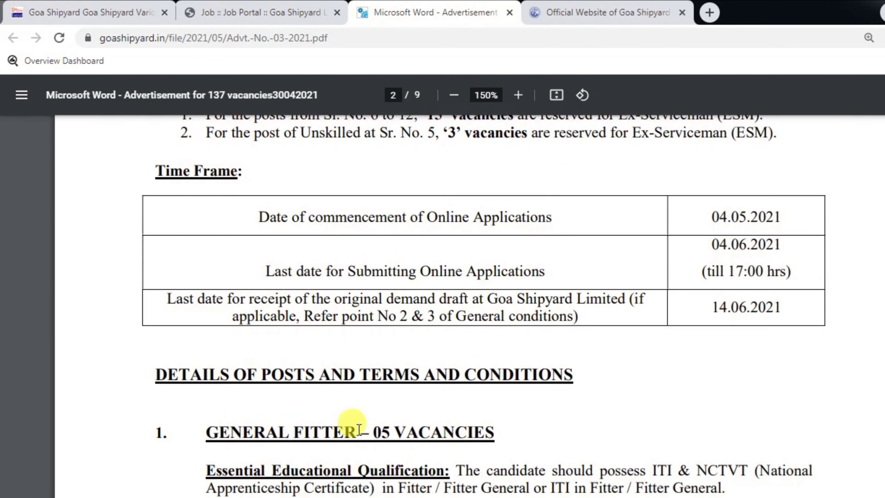
{"action": "scroll", "coordinate": [359, 430], "scroll_direction": "up", "scroll_amount": 9}
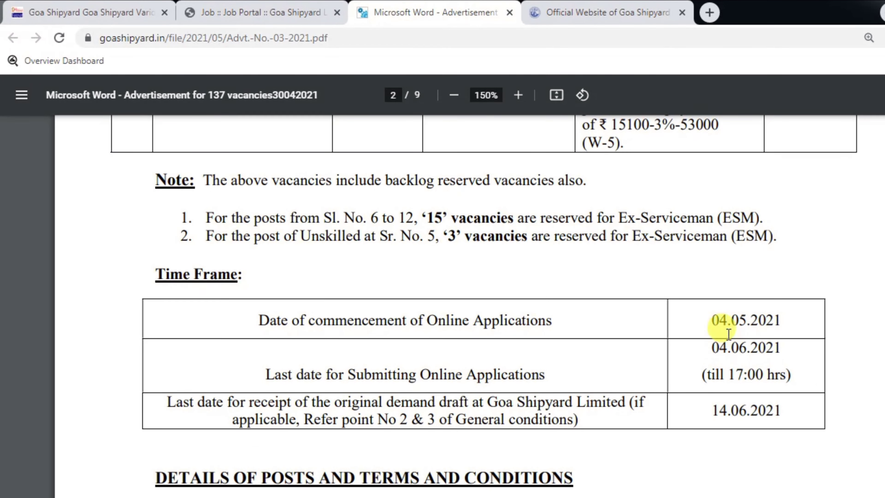
{"action": "left_click_drag", "start_coordinate": [709, 316], "coordinate": [765, 318]}
{"action": "left_click", "coordinate": [765, 318]}
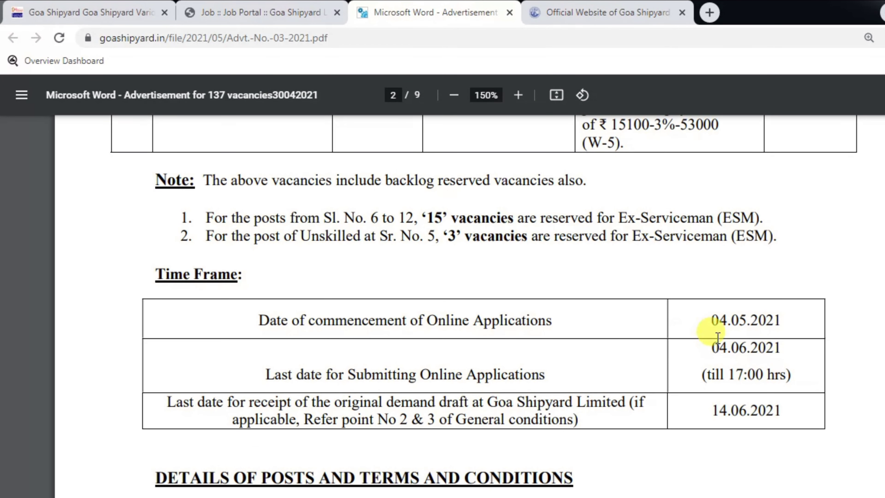
{"action": "left_click_drag", "start_coordinate": [732, 346], "coordinate": [774, 346]}
{"action": "left_click", "coordinate": [772, 346]}
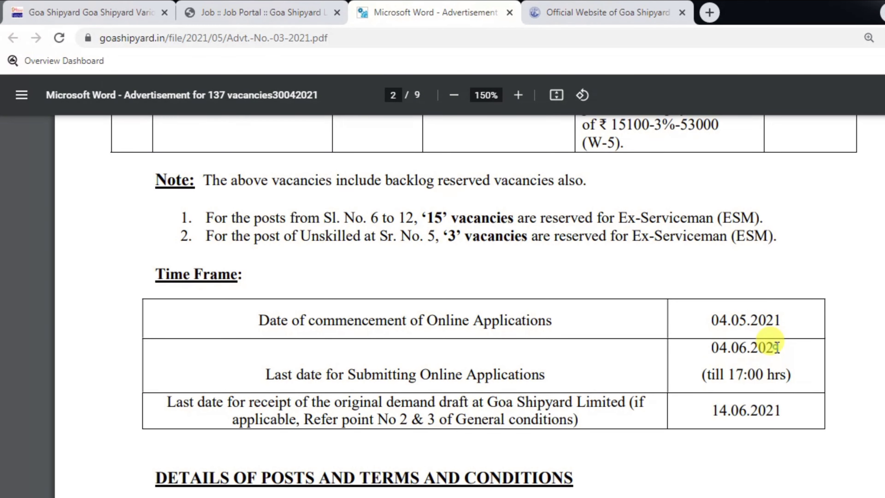
{"action": "left_click_drag", "start_coordinate": [714, 375], "coordinate": [763, 372]}
{"action": "left_click", "coordinate": [763, 372]}
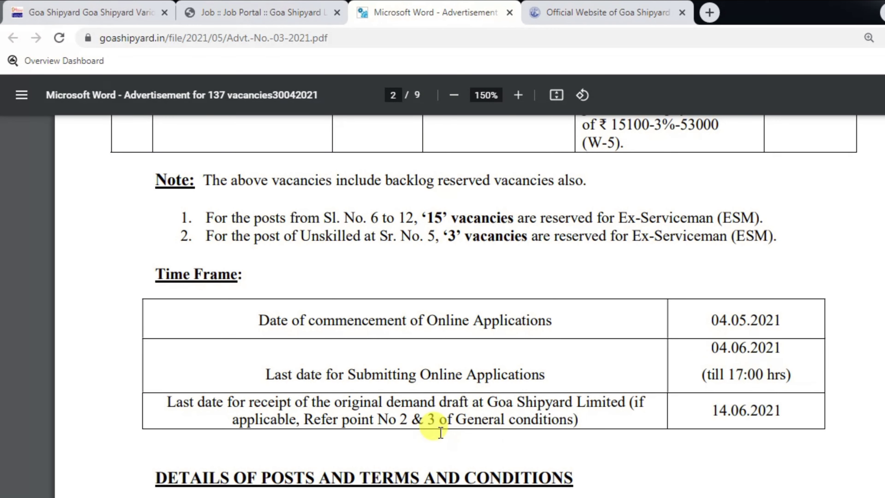
Check the demand draft receipt row and its 14.06.2021 deadline
{"action": "left_click_drag", "start_coordinate": [280, 406], "coordinate": [470, 400]}
{"action": "left_click", "coordinate": [470, 401]}
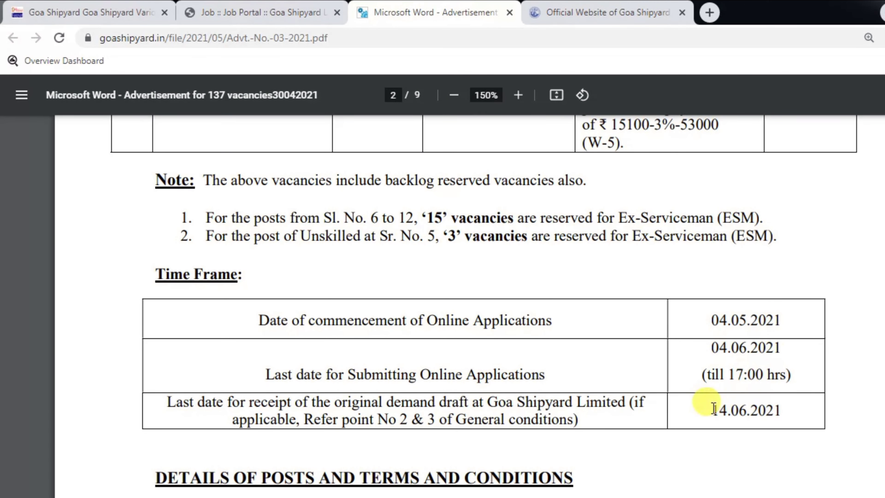
{"action": "left_click_drag", "start_coordinate": [711, 407], "coordinate": [761, 409]}
{"action": "left_click", "coordinate": [768, 407]}
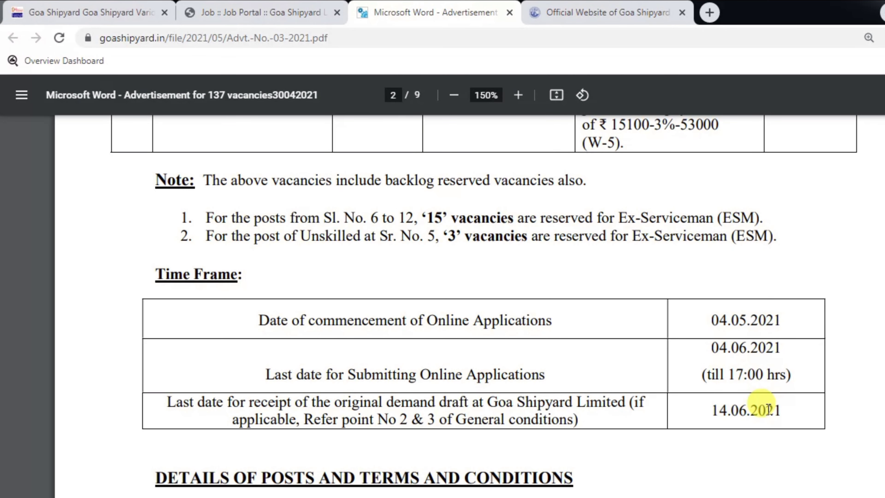
Review the post qualifications, then return to the DS Helping Forever vacancy article
{"action": "scroll", "coordinate": [768, 409], "scroll_direction": "down", "scroll_amount": 10}
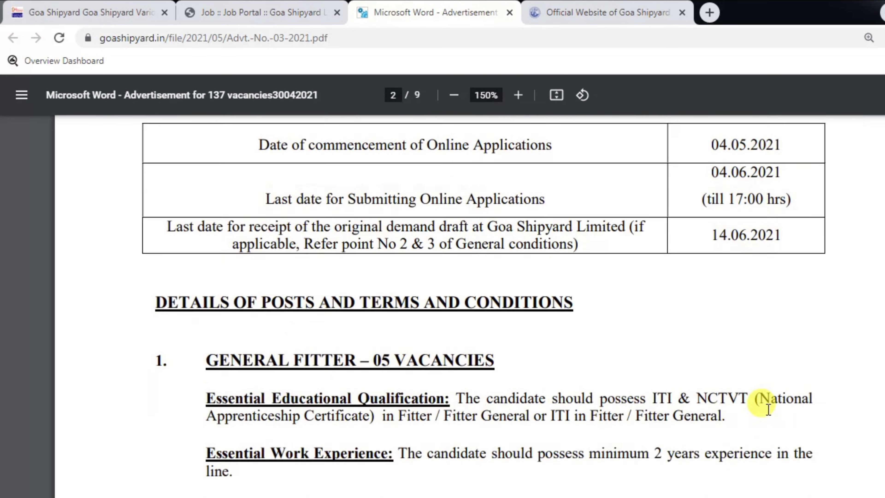
{"action": "scroll", "coordinate": [769, 409], "scroll_direction": "down", "scroll_amount": 10}
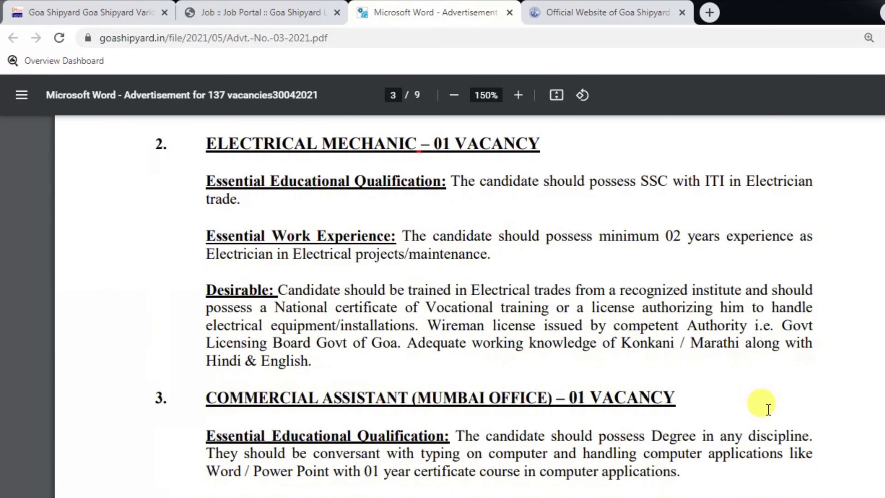
{"action": "scroll", "coordinate": [769, 408], "scroll_direction": "down", "scroll_amount": 15}
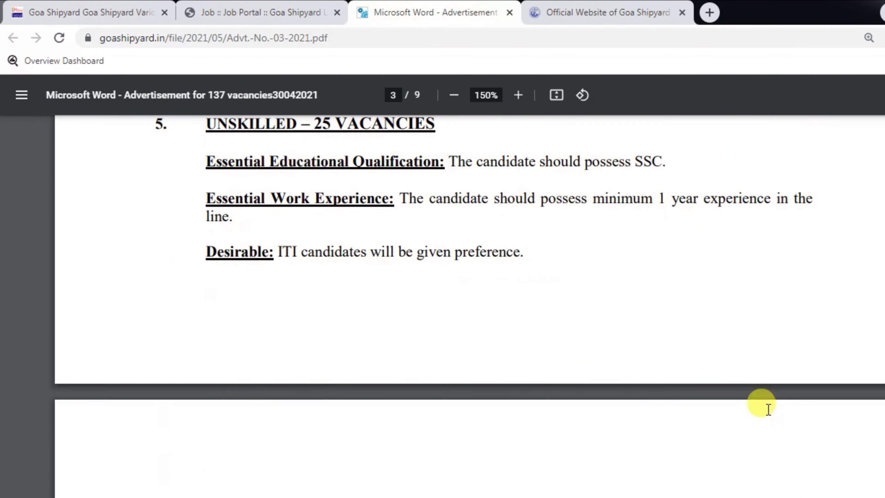
{"action": "scroll", "coordinate": [768, 409], "scroll_direction": "down", "scroll_amount": 7}
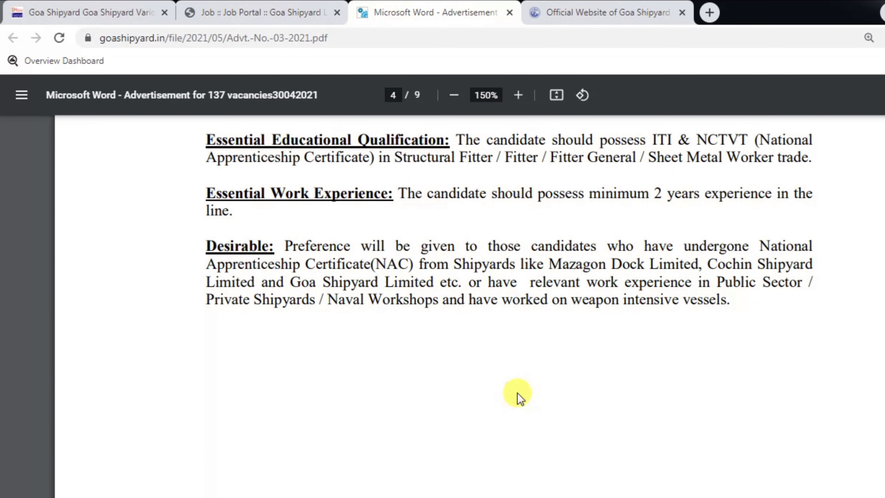
{"action": "left_click", "coordinate": [88, 5]}
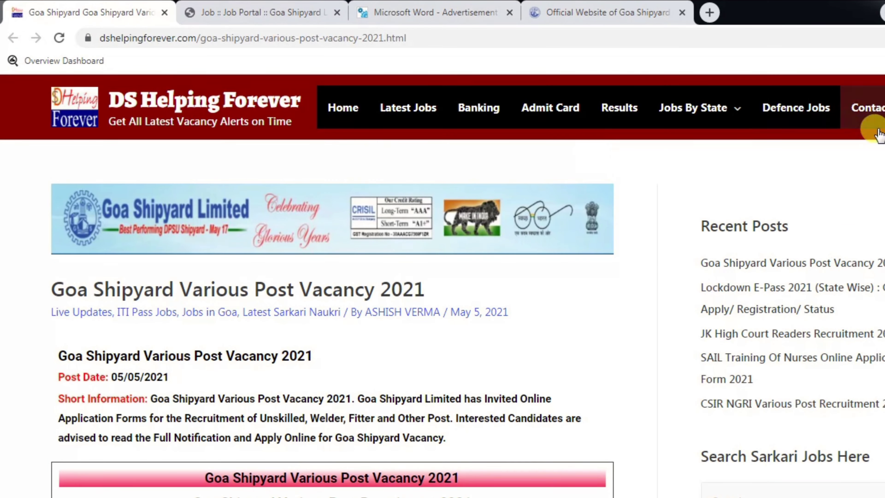
Review the post names and important dates in the article's table
{"action": "scroll", "coordinate": [443, 289], "scroll_direction": "down", "scroll_amount": 4}
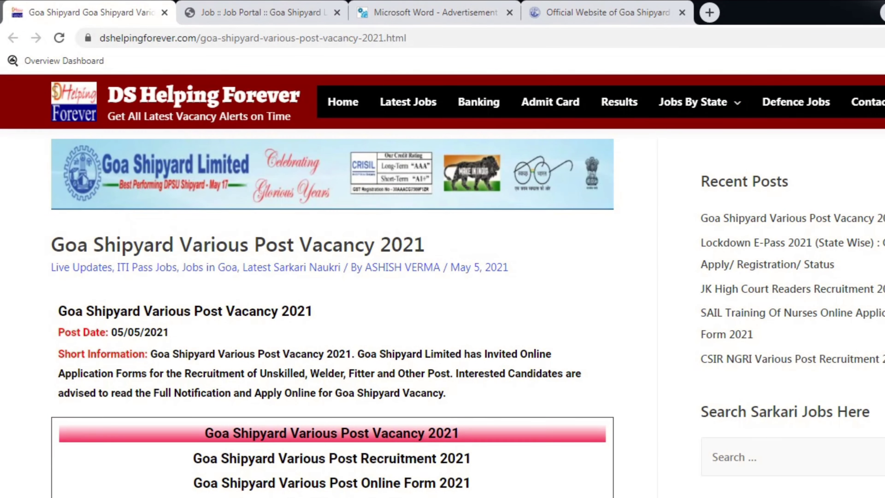
{"action": "scroll", "coordinate": [213, 249], "scroll_direction": "down", "scroll_amount": 5}
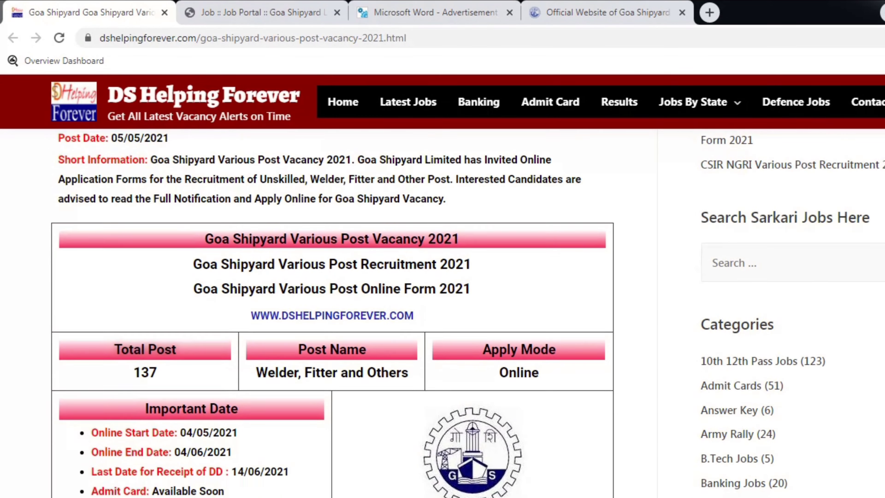
{"action": "left_click_drag", "start_coordinate": [396, 273], "coordinate": [565, 331]}
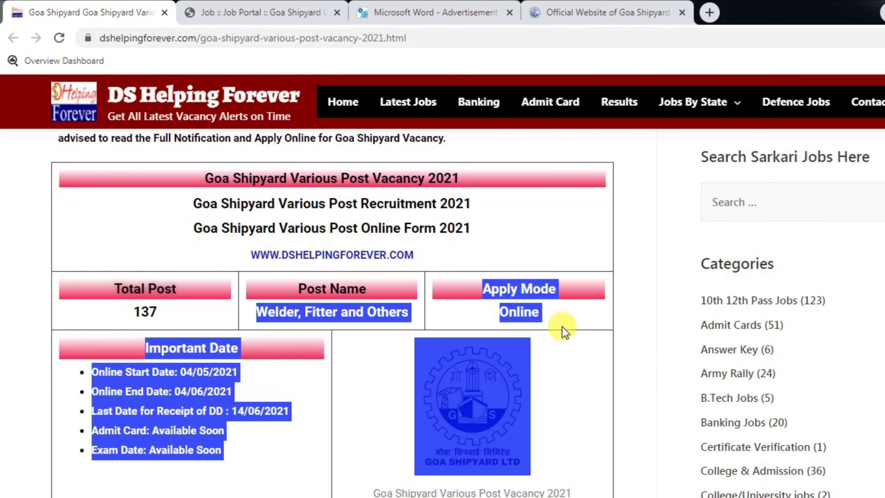
{"action": "left_click", "coordinate": [536, 275]}
{"action": "scroll", "coordinate": [539, 275], "scroll_direction": "down", "scroll_amount": 5}
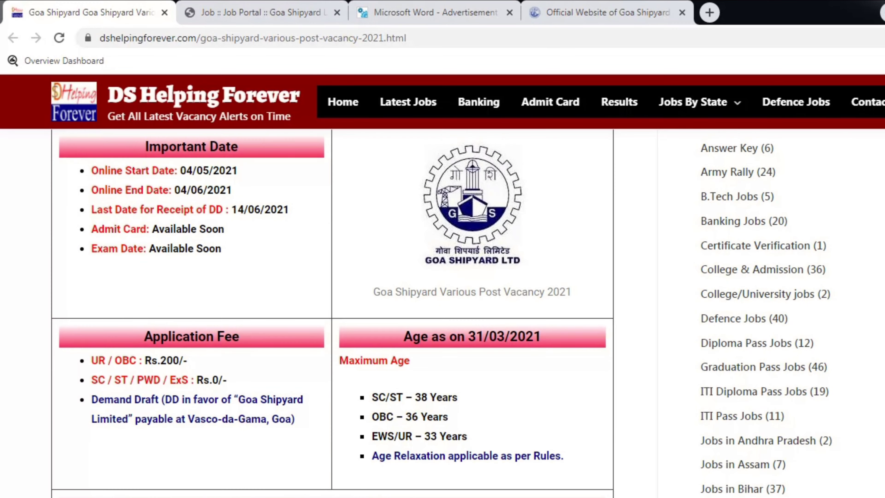
{"action": "scroll", "coordinate": [332, 314], "scroll_direction": "down", "scroll_amount": 5}
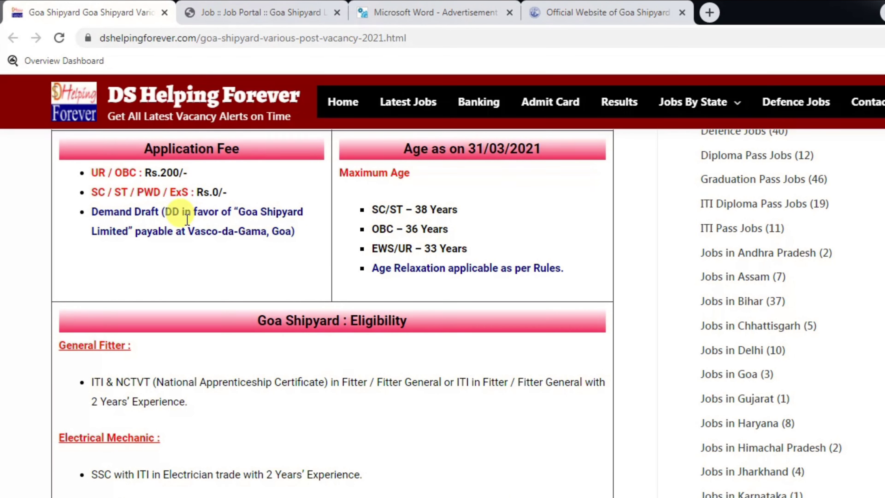
Review the application fees for UR / OBC and SC / ST / PWD / ExS, plus the demand draft payee details
{"action": "left_click_drag", "start_coordinate": [99, 173], "coordinate": [177, 174]}
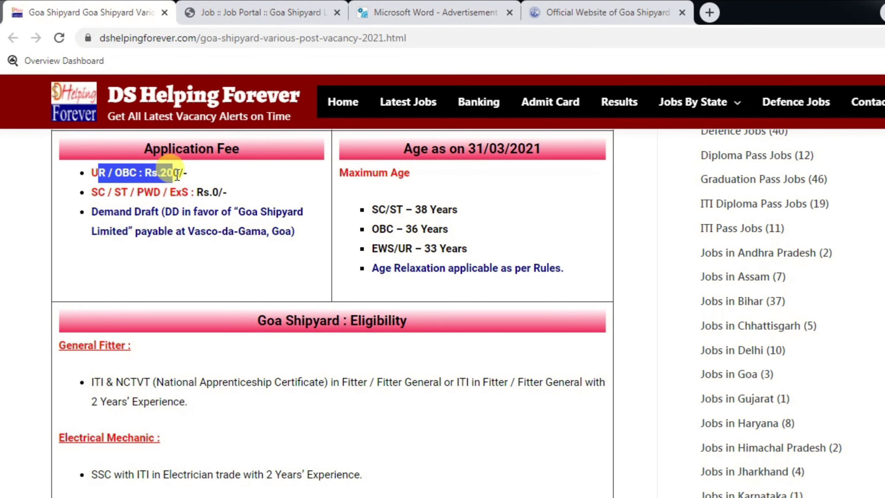
{"action": "left_click", "coordinate": [159, 192]}
{"action": "left_click_drag", "start_coordinate": [130, 192], "coordinate": [170, 192]}
{"action": "left_click", "coordinate": [211, 192]}
{"action": "left_click", "coordinate": [216, 191]}
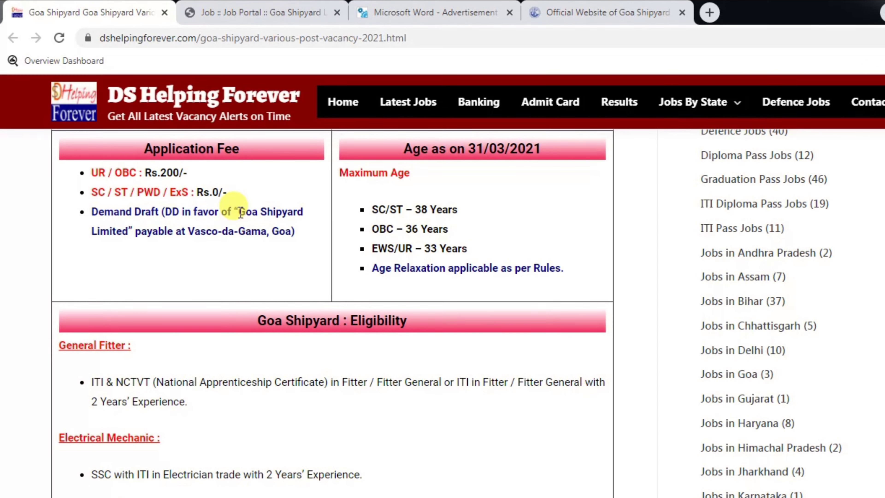
{"action": "left_click_drag", "start_coordinate": [241, 212], "coordinate": [278, 209]}
{"action": "left_click", "coordinate": [292, 205]}
{"action": "left_click_drag", "start_coordinate": [136, 231], "coordinate": [194, 230]}
{"action": "left_click", "coordinate": [195, 230]}
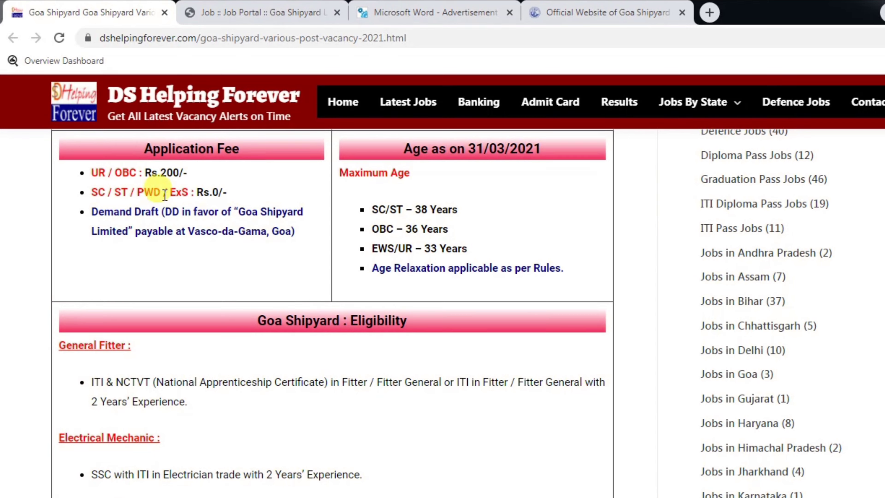
{"action": "left_click_drag", "start_coordinate": [98, 172], "coordinate": [163, 171]}
{"action": "left_click", "coordinate": [163, 171]}
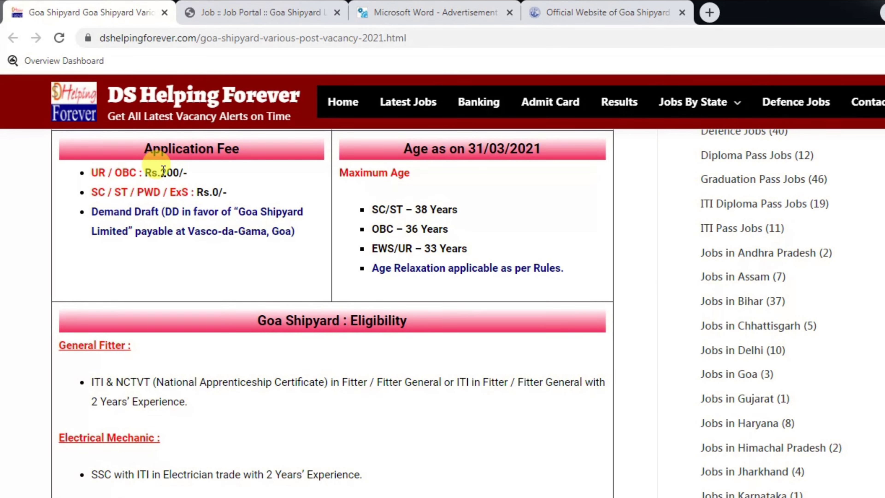
Open the Apply Online link from the Important Link For Apply table in a new tab
{"action": "scroll", "coordinate": [163, 171], "scroll_direction": "down", "scroll_amount": 1}
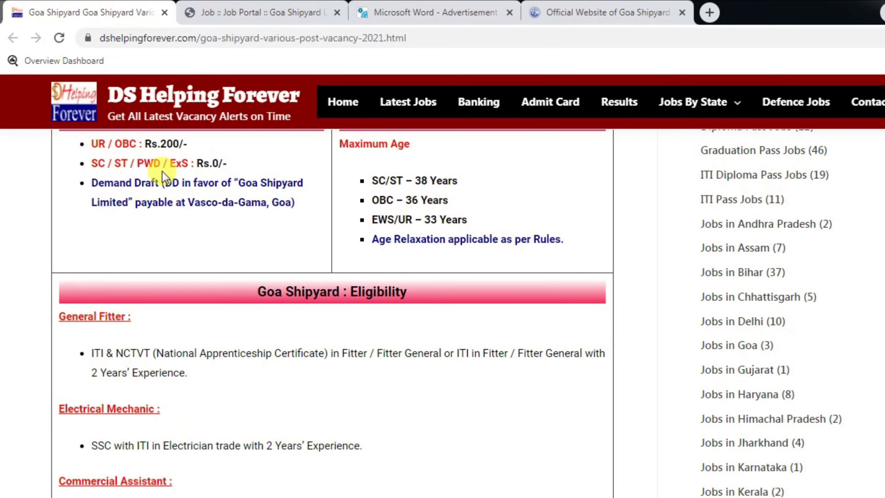
{"action": "scroll", "coordinate": [161, 172], "scroll_direction": "down", "scroll_amount": 15}
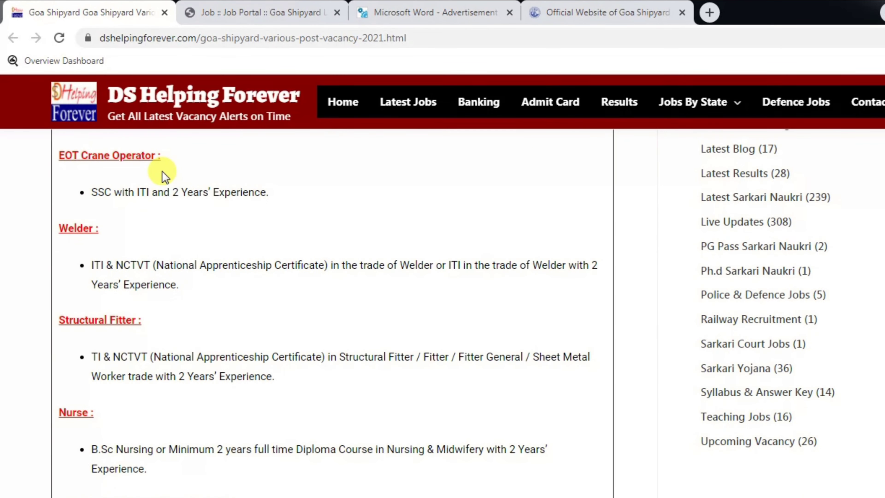
{"action": "scroll", "coordinate": [161, 171], "scroll_direction": "down", "scroll_amount": 18}
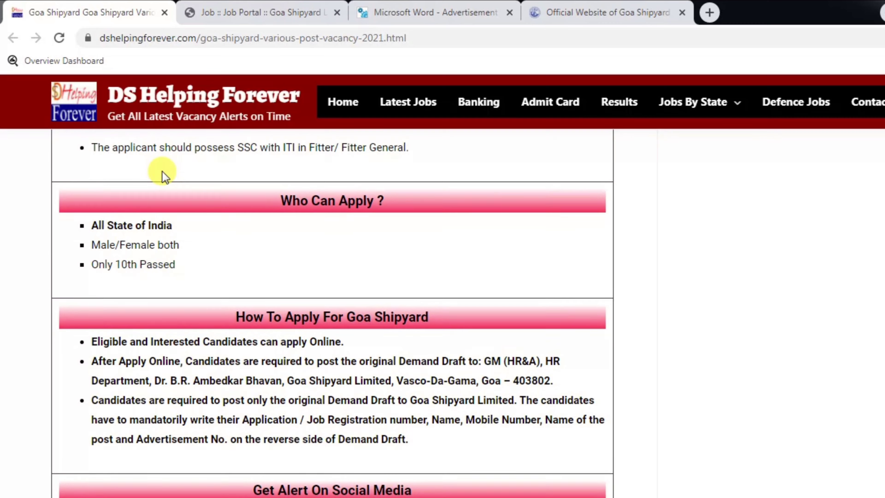
{"action": "scroll", "coordinate": [162, 172], "scroll_direction": "down", "scroll_amount": 12}
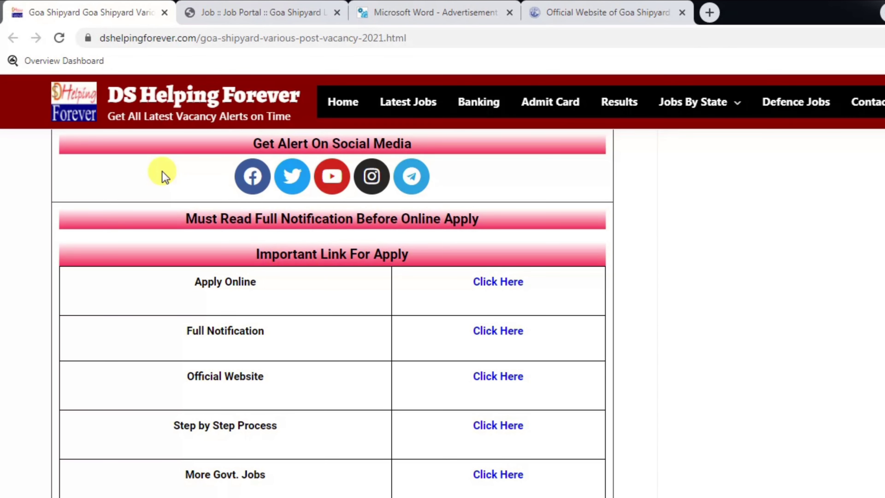
{"action": "scroll", "coordinate": [163, 174], "scroll_direction": "down", "scroll_amount": 2}
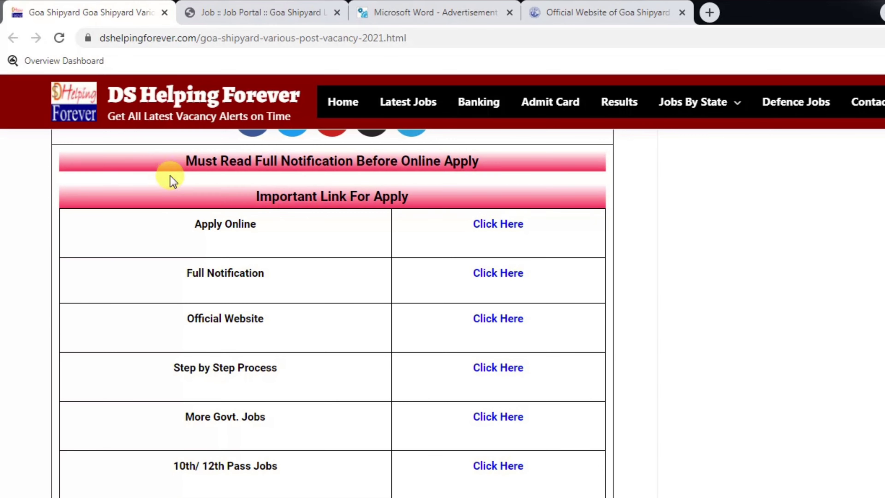
{"action": "left_click", "coordinate": [498, 225]}
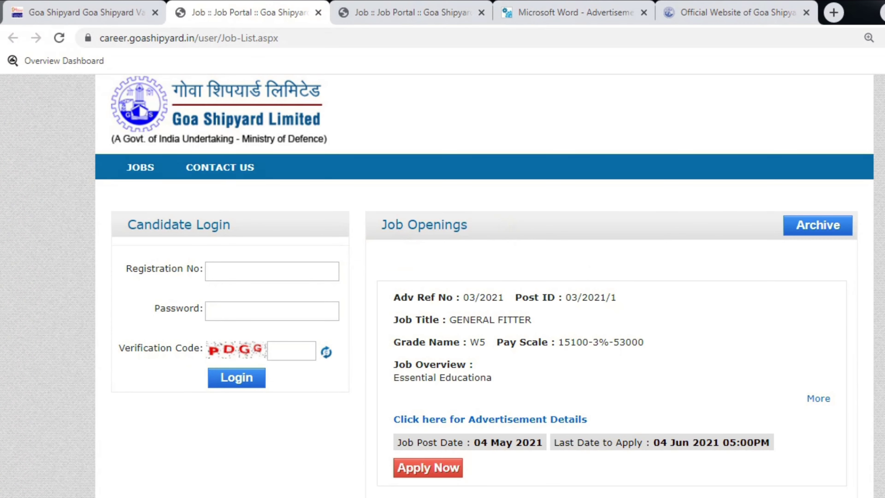
Browse the first page of Goa Shipyard job openings
{"action": "scroll", "coordinate": [484, 279], "scroll_direction": "down", "scroll_amount": 15}
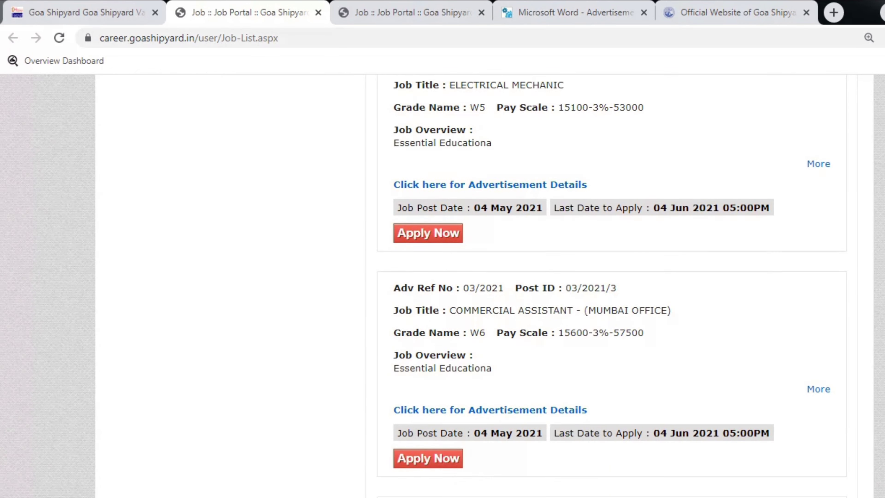
{"action": "scroll", "coordinate": [494, 348], "scroll_direction": "down", "scroll_amount": 20}
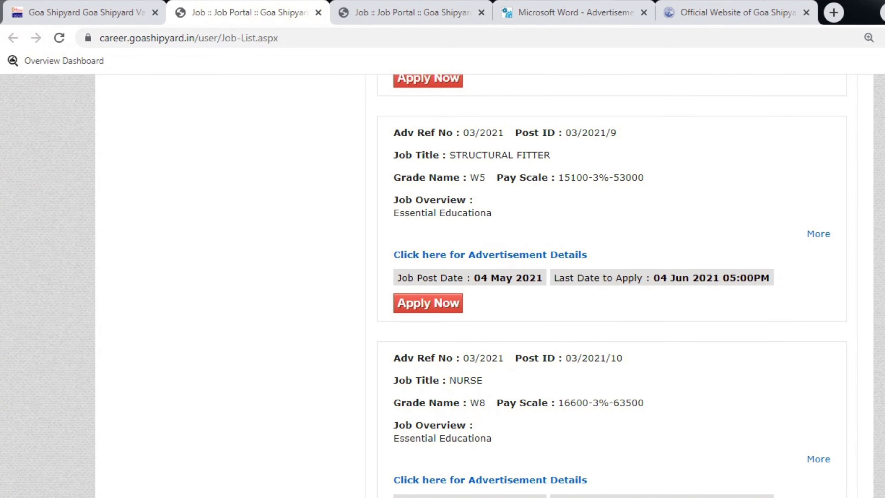
{"action": "scroll", "coordinate": [611, 286], "scroll_direction": "up", "scroll_amount": 10}
{"action": "scroll", "coordinate": [611, 285], "scroll_direction": "down", "scroll_amount": 10}
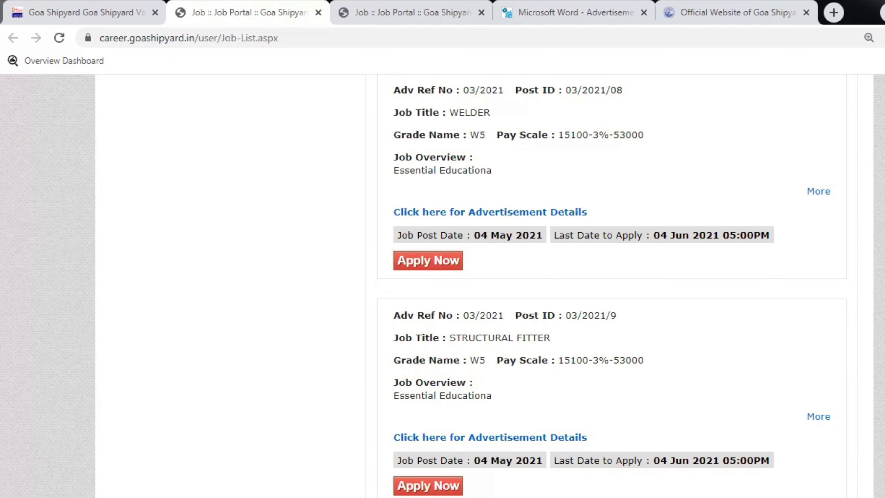
{"action": "scroll", "coordinate": [611, 286], "scroll_direction": "down", "scroll_amount": 5}
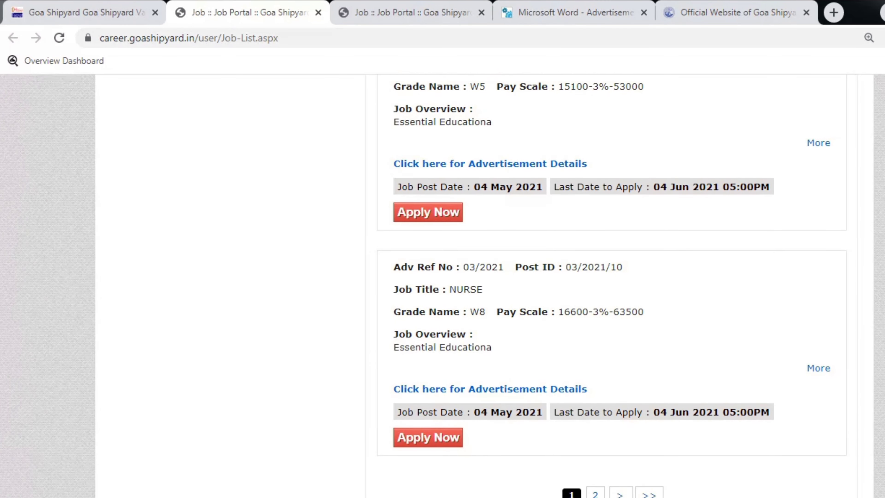
{"action": "scroll", "coordinate": [612, 286], "scroll_direction": "up", "scroll_amount": 5}
{"action": "scroll", "coordinate": [611, 286], "scroll_direction": "down", "scroll_amount": 5}
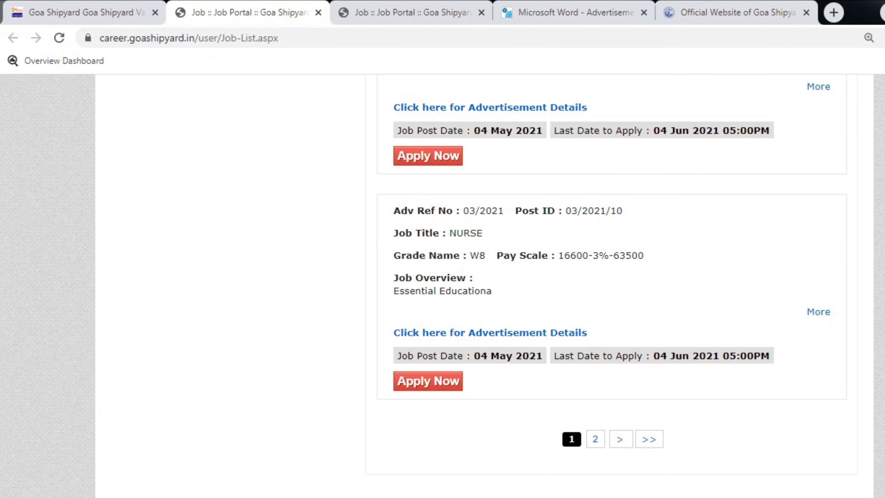
Go to page 2 of the job openings and locate the UNSKILLED post
{"action": "left_click", "coordinate": [595, 439]}
{"action": "scroll", "coordinate": [611, 286], "scroll_direction": "up", "scroll_amount": 8}
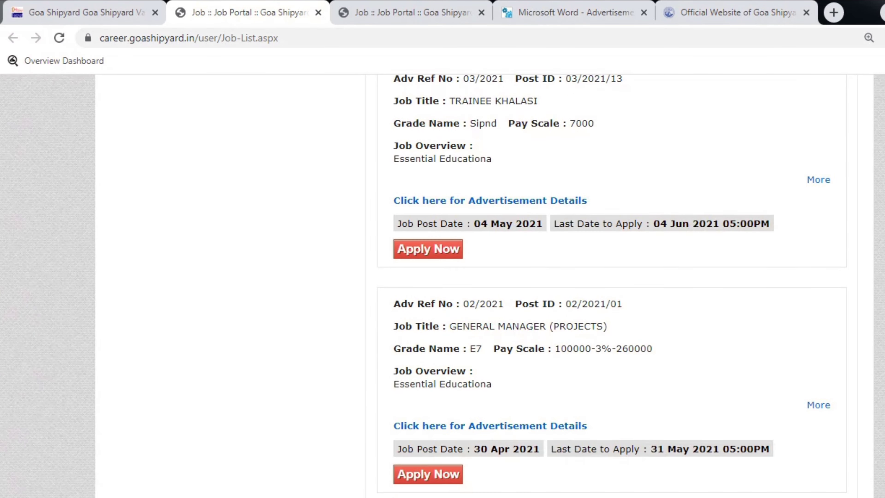
{"action": "scroll", "coordinate": [611, 286], "scroll_direction": "up", "scroll_amount": 8}
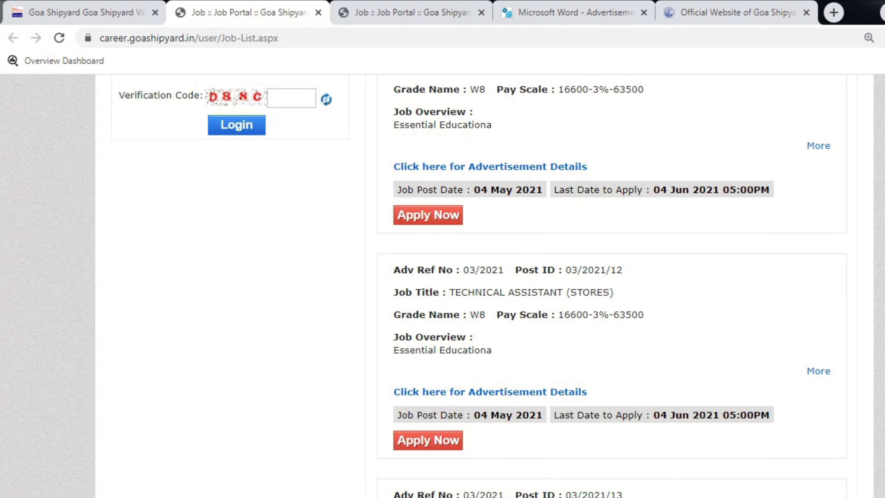
{"action": "scroll", "coordinate": [611, 286], "scroll_direction": "up", "scroll_amount": 6}
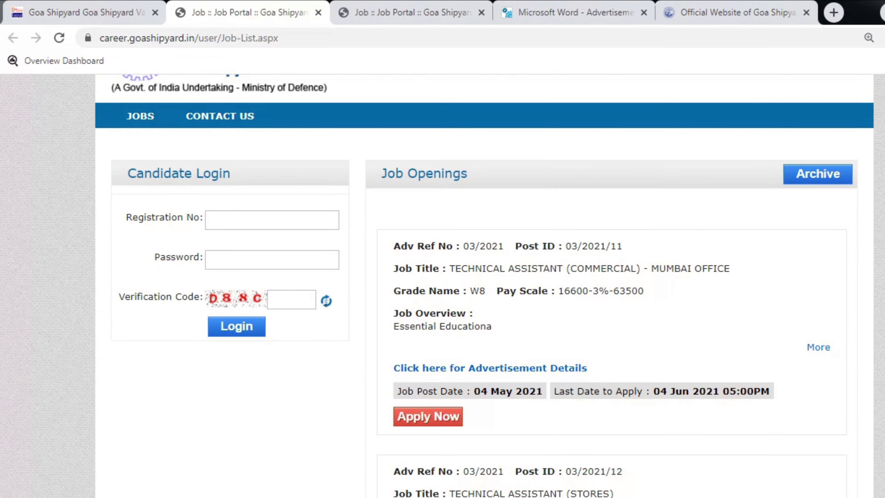
{"action": "scroll", "coordinate": [484, 286], "scroll_direction": "down", "scroll_amount": 2}
{"action": "scroll", "coordinate": [484, 286], "scroll_direction": "down", "scroll_amount": 9}
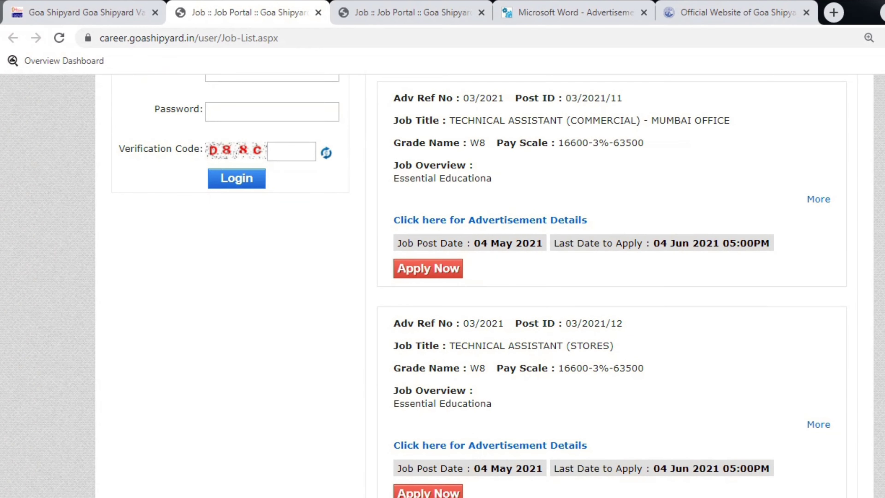
{"action": "scroll", "coordinate": [488, 253], "scroll_direction": "down", "scroll_amount": 10}
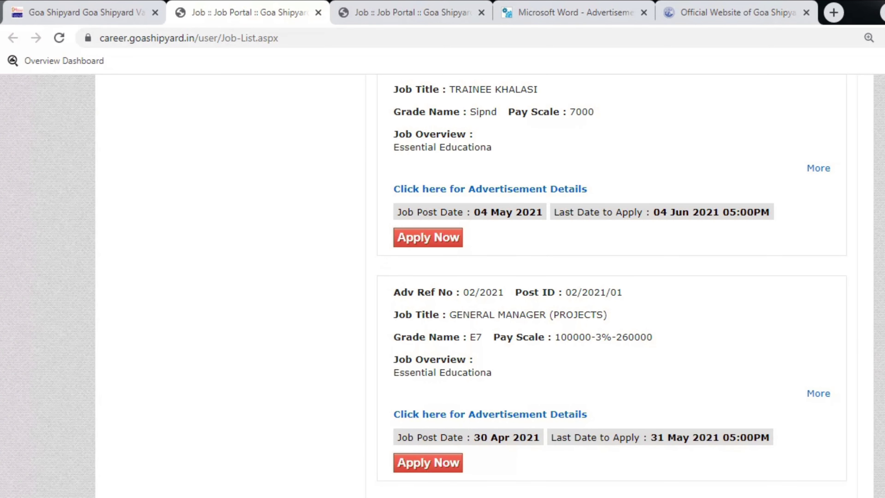
{"action": "scroll", "coordinate": [612, 285], "scroll_direction": "down", "scroll_amount": 5}
{"action": "scroll", "coordinate": [612, 286], "scroll_direction": "down", "scroll_amount": 2}
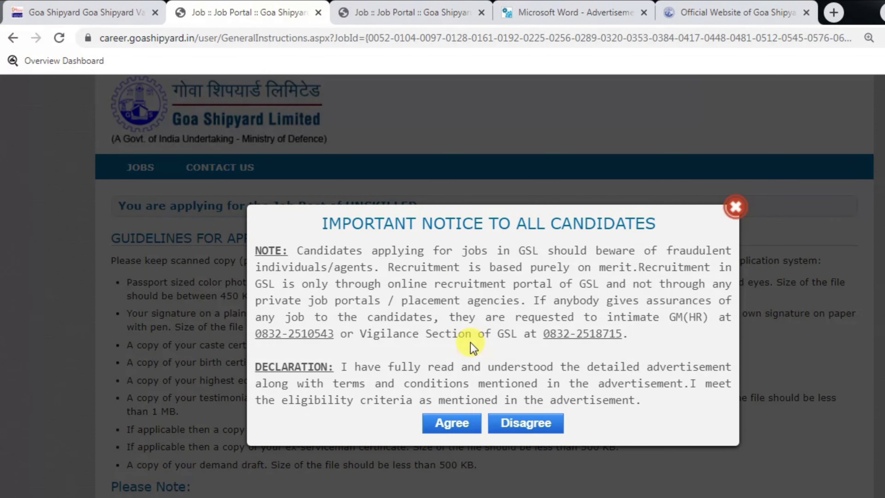
Agree to the candidate declaration and review the demand draft posting instructions and address
{"action": "left_click", "coordinate": [449, 423]}
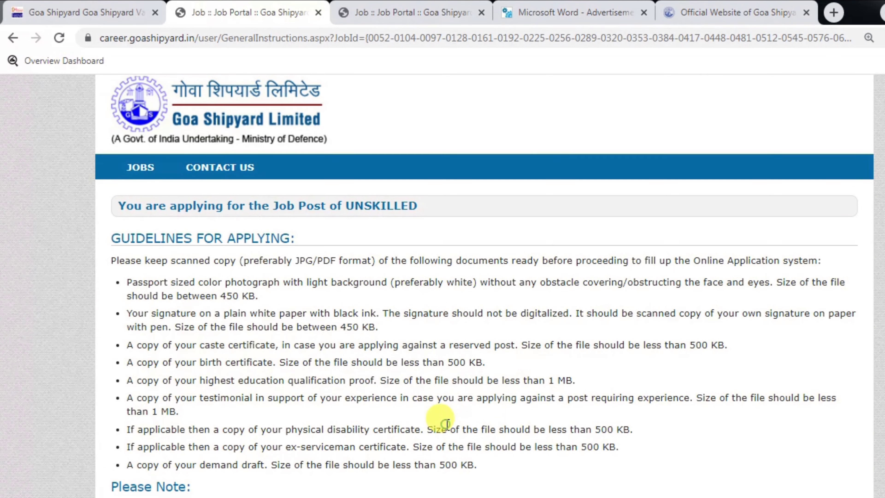
{"action": "scroll", "coordinate": [439, 415], "scroll_direction": "down", "scroll_amount": 6}
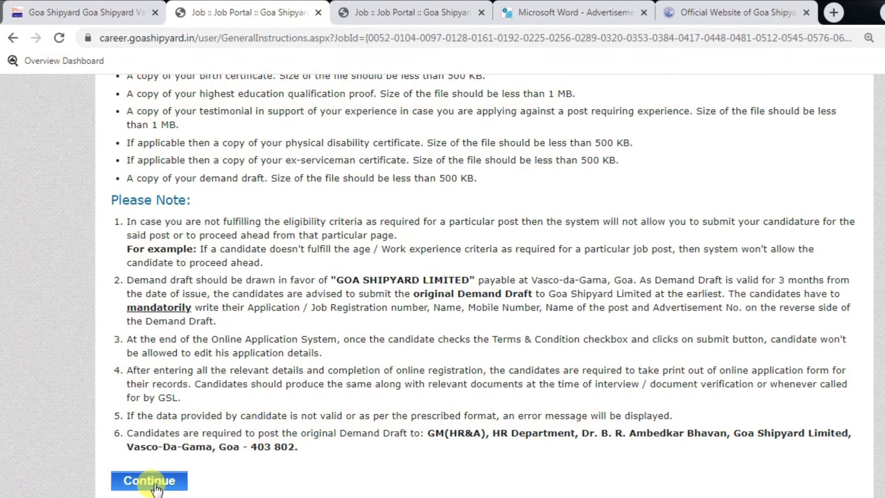
{"action": "left_click_drag", "start_coordinate": [160, 433], "coordinate": [405, 434]}
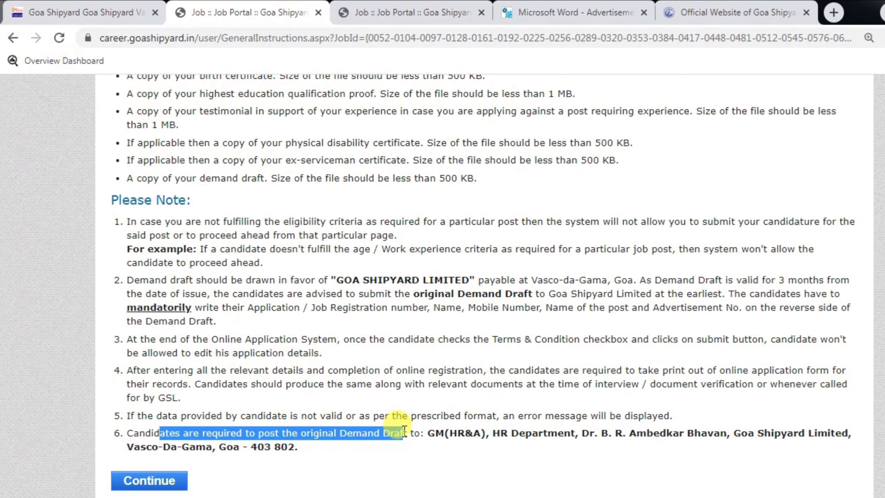
{"action": "left_click", "coordinate": [338, 434]}
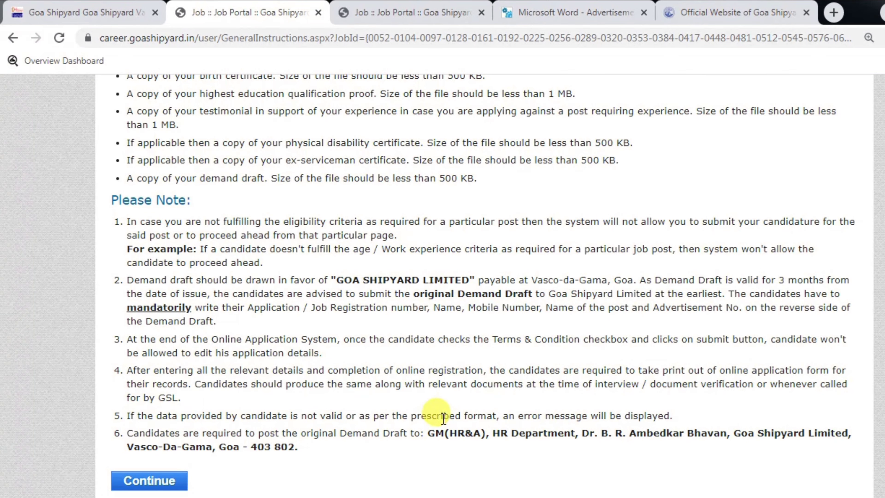
{"action": "left_click_drag", "start_coordinate": [427, 432], "coordinate": [446, 449]}
{"action": "left_click", "coordinate": [451, 448]}
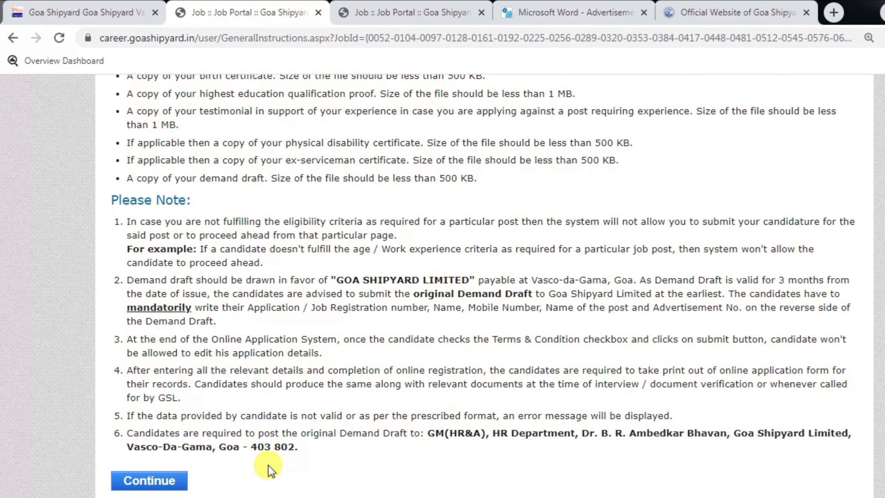
Note GOA SHIPYARD LIMITED as the draft payee and continue to the Personal Information form
{"action": "left_click_drag", "start_coordinate": [338, 284], "coordinate": [420, 281]}
{"action": "left_click_drag", "start_coordinate": [127, 280], "coordinate": [496, 281]}
{"action": "left_click", "coordinate": [496, 282]}
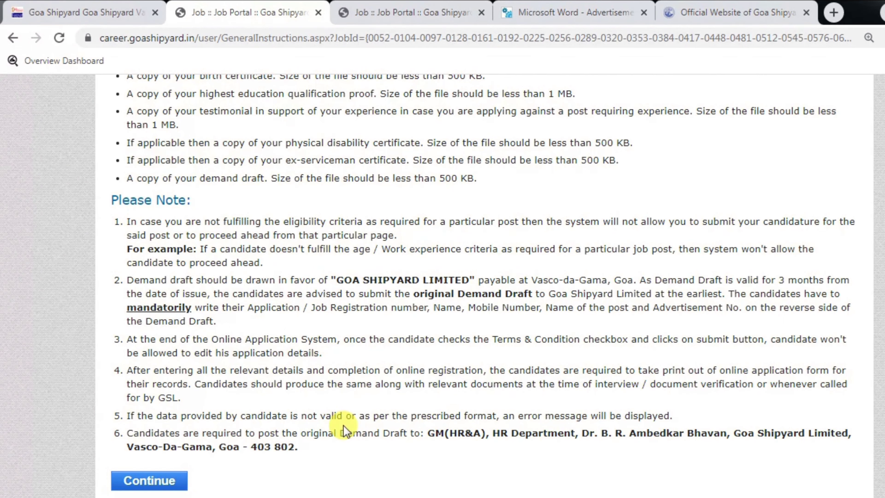
{"action": "left_click", "coordinate": [141, 482]}
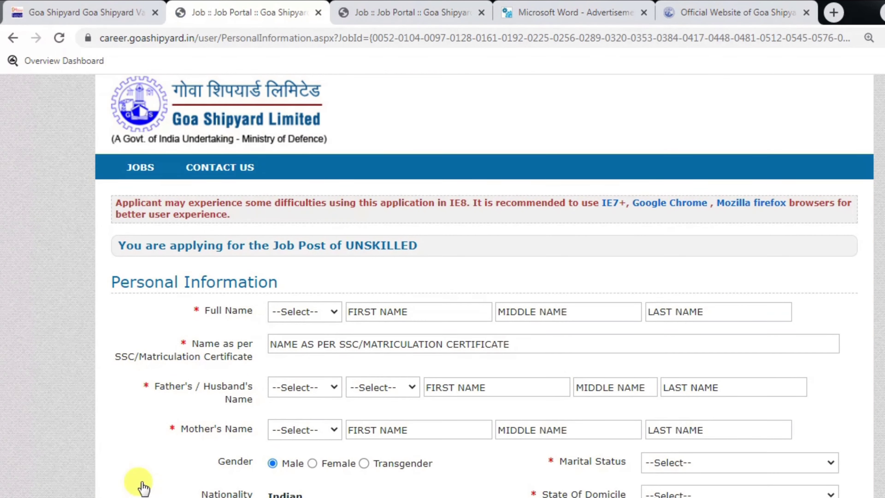
Enter the applicant's name with title Mr., first name, and the name as per SSC certificate
{"action": "scroll", "coordinate": [620, 336], "scroll_direction": "down", "scroll_amount": 2}
{"action": "scroll", "coordinate": [484, 257], "scroll_direction": "down", "scroll_amount": 2}
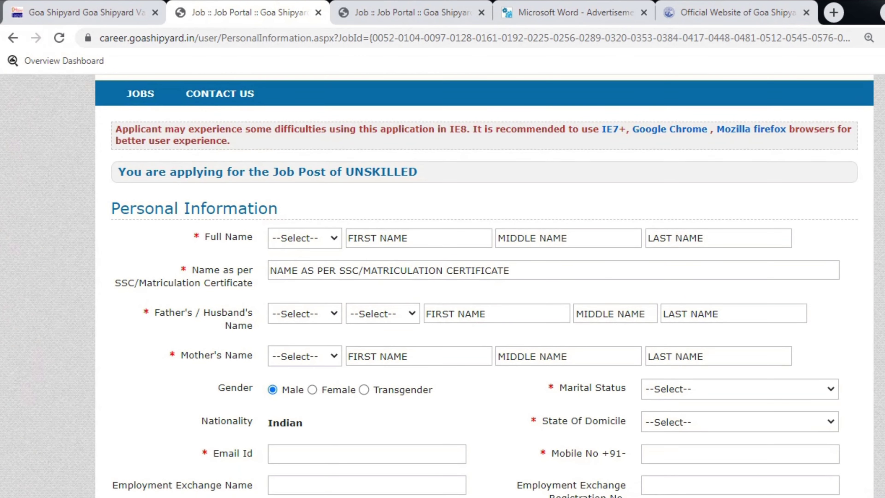
{"action": "left_click", "coordinate": [307, 202]}
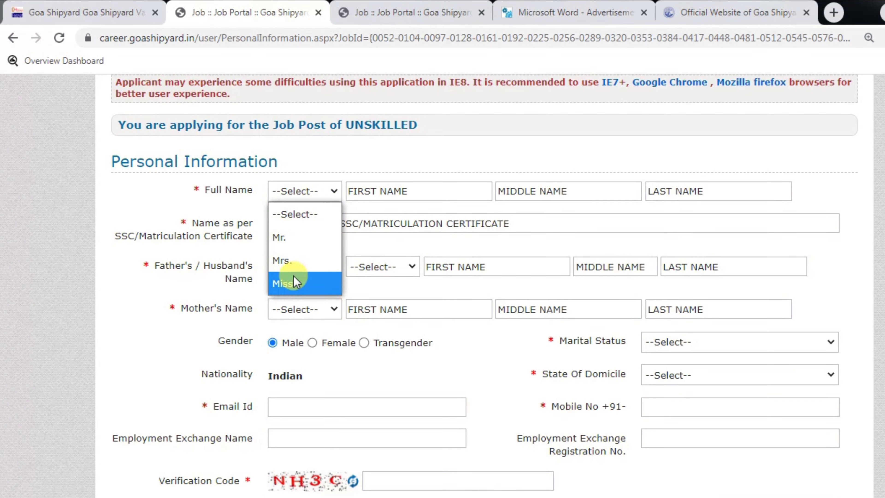
{"action": "left_click", "coordinate": [295, 237]}
{"action": "left_click", "coordinate": [375, 192]}
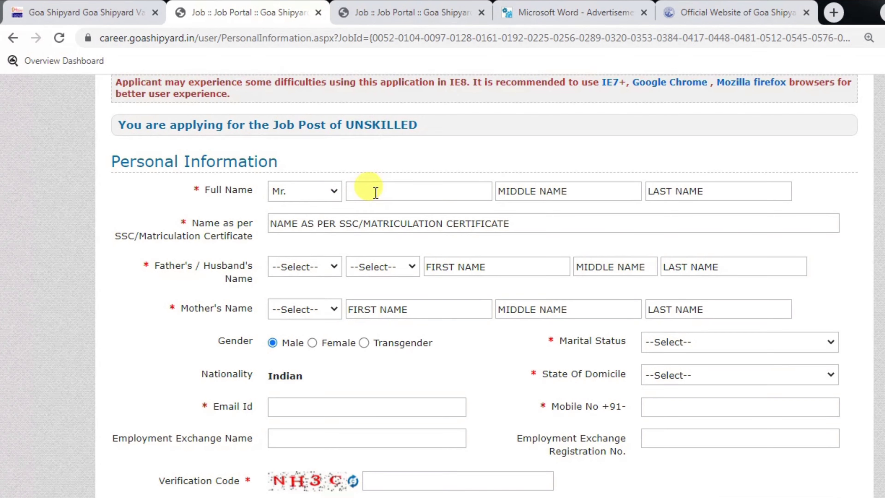
{"action": "type", "text": "DILEEP"}
{"action": "key", "text": "Tab"}
{"action": "key", "text": "Tab"}
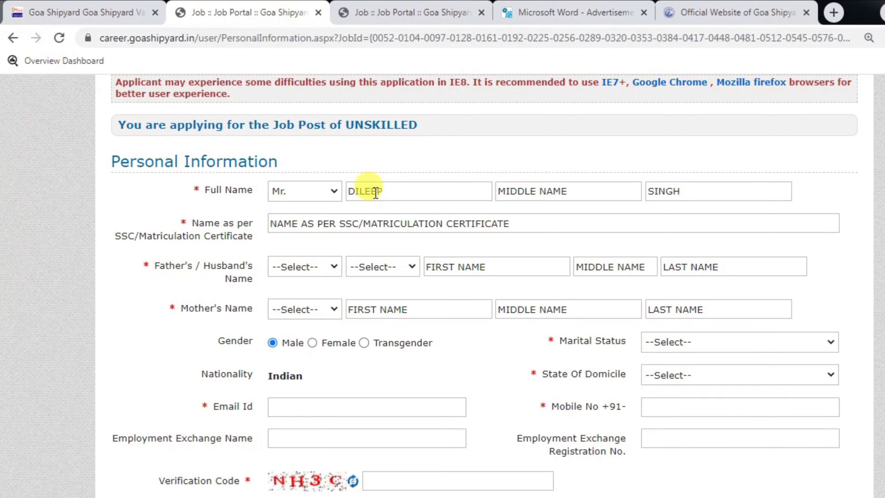
{"action": "left_click", "coordinate": [330, 222]}
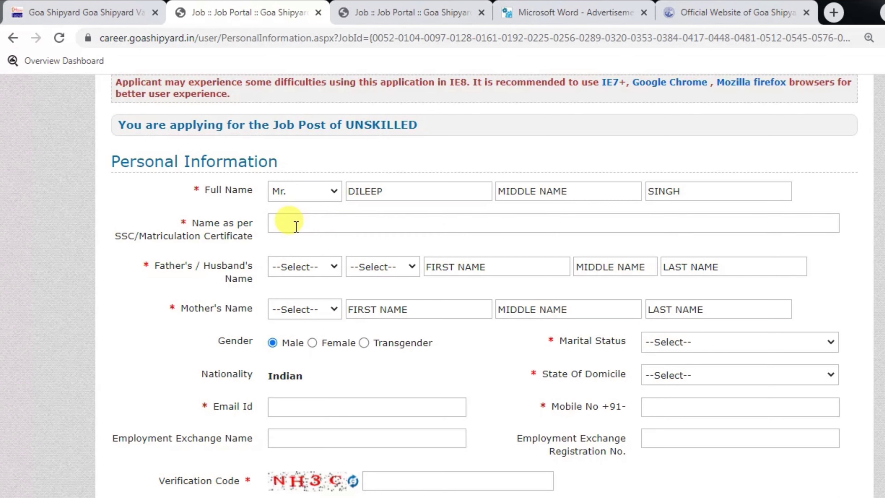
{"action": "key", "text": "shift+Tab"}
{"action": "key", "text": "shift+Tab"}
Set the father's title to Mr. and the relation to Father
{"action": "left_click", "coordinate": [305, 266]}
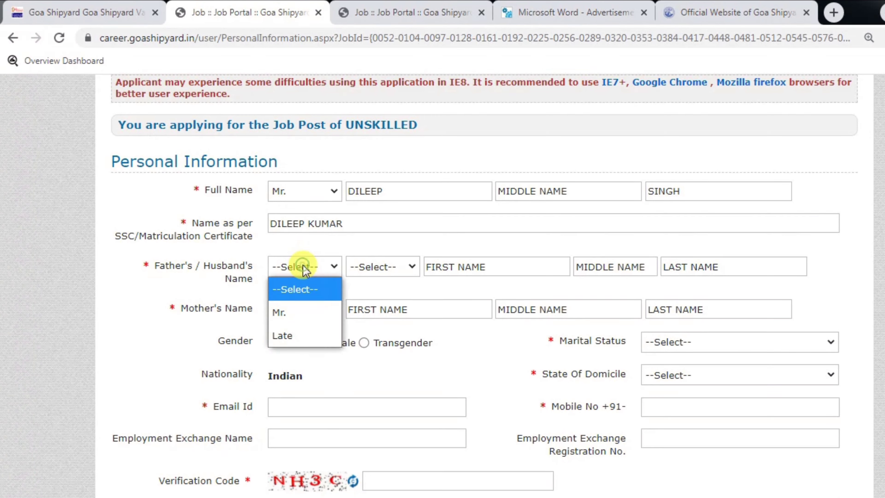
{"action": "left_click", "coordinate": [289, 318]}
{"action": "left_click", "coordinate": [387, 268]}
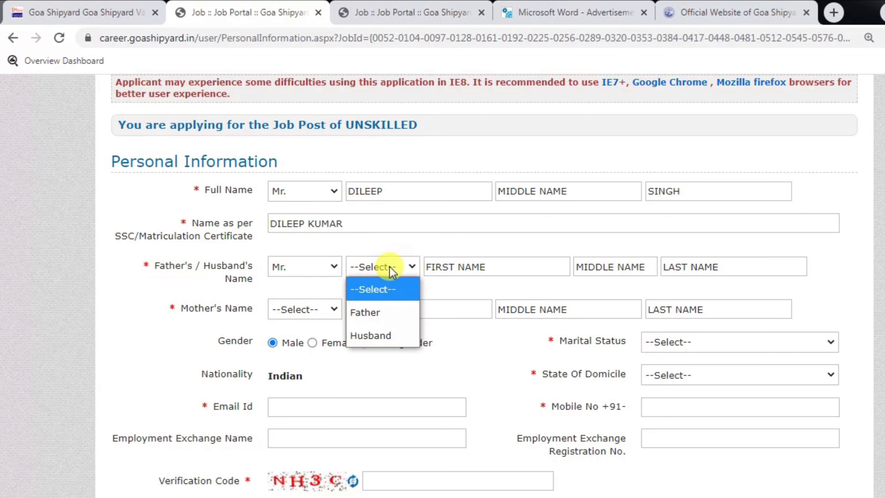
{"action": "left_click", "coordinate": [379, 310]}
{"action": "left_click", "coordinate": [453, 268]}
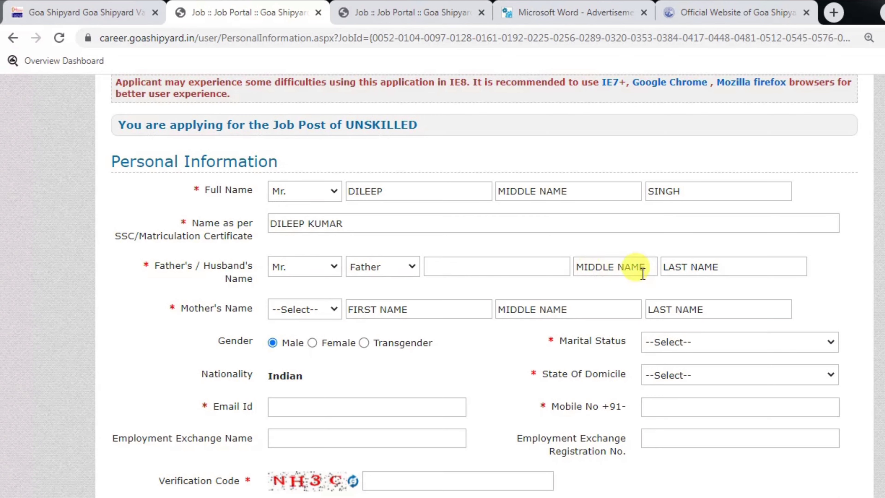
Set the mother's title to Mrs., gender to Male and marital status to Un-Married
{"action": "left_click", "coordinate": [294, 318]}
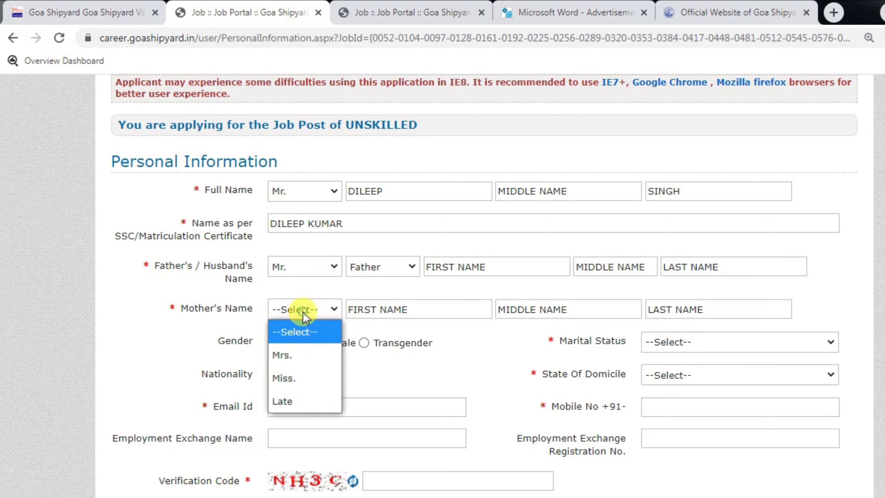
{"action": "left_click", "coordinate": [292, 360]}
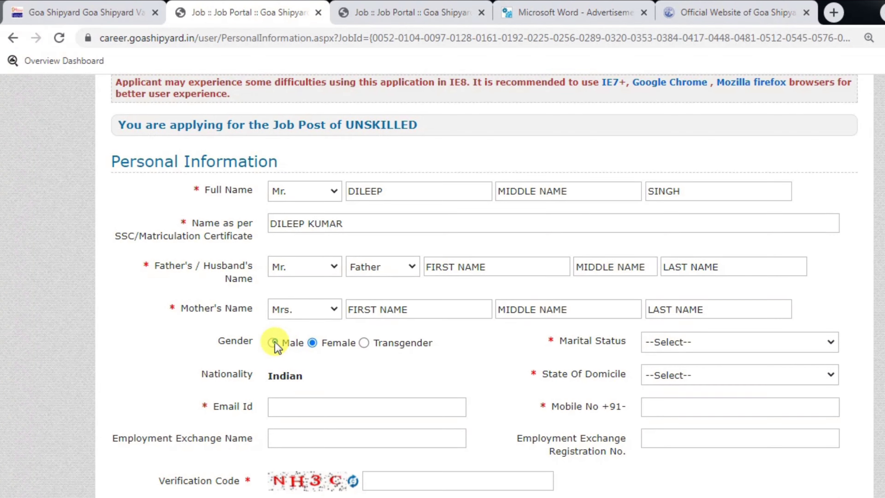
{"action": "left_click", "coordinate": [289, 343]}
{"action": "left_click", "coordinate": [661, 343]}
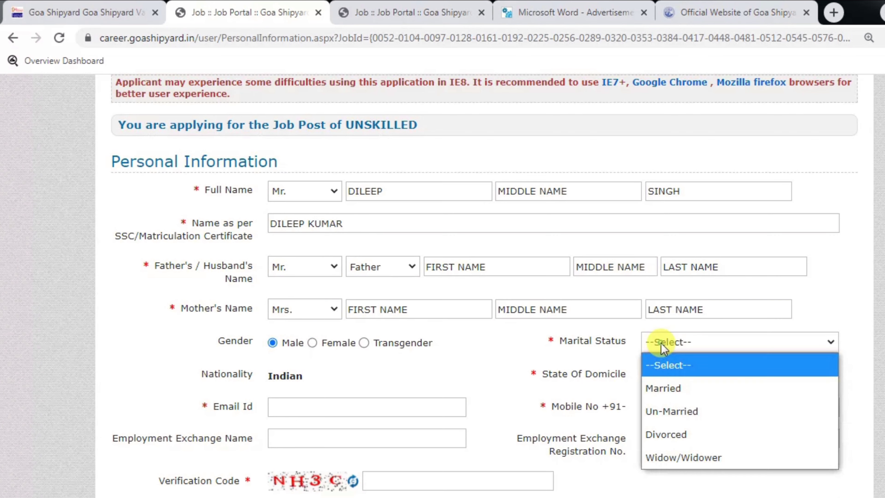
{"action": "left_click", "coordinate": [671, 412]}
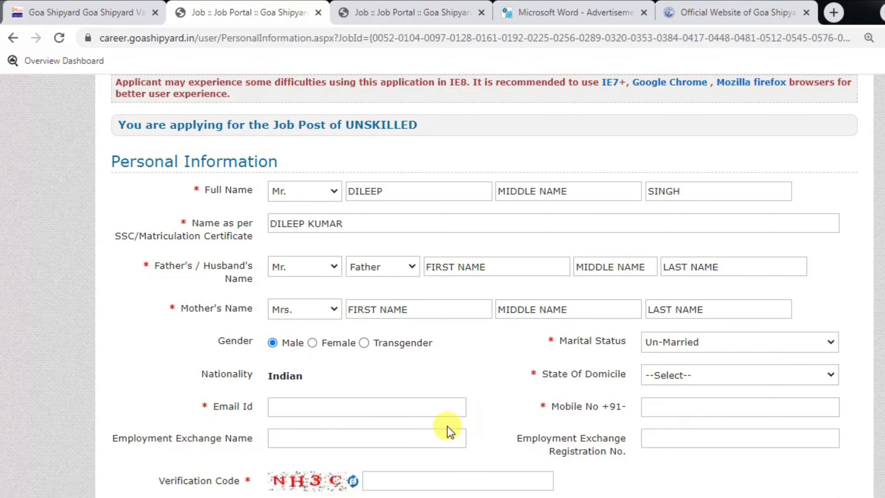
Choose Bihar as the state of domicile
{"action": "left_click", "coordinate": [697, 383]}
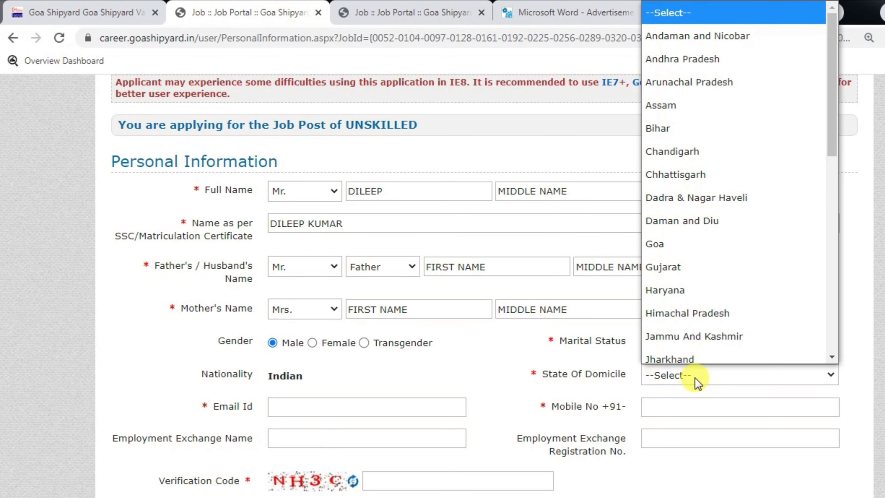
{"action": "key", "text": "b"}
{"action": "key", "text": "Return"}
{"action": "scroll", "coordinate": [719, 374], "scroll_direction": "down", "scroll_amount": 1}
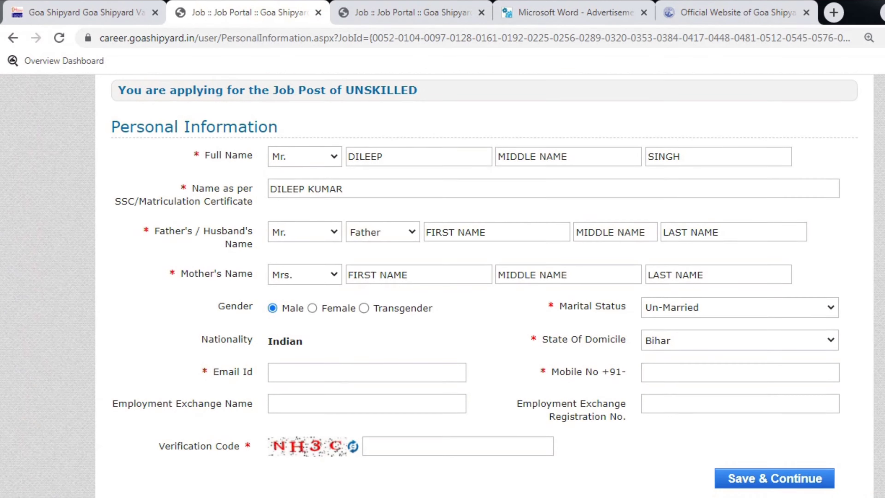
{"action": "scroll", "coordinate": [474, 330], "scroll_direction": "down", "scroll_amount": 1}
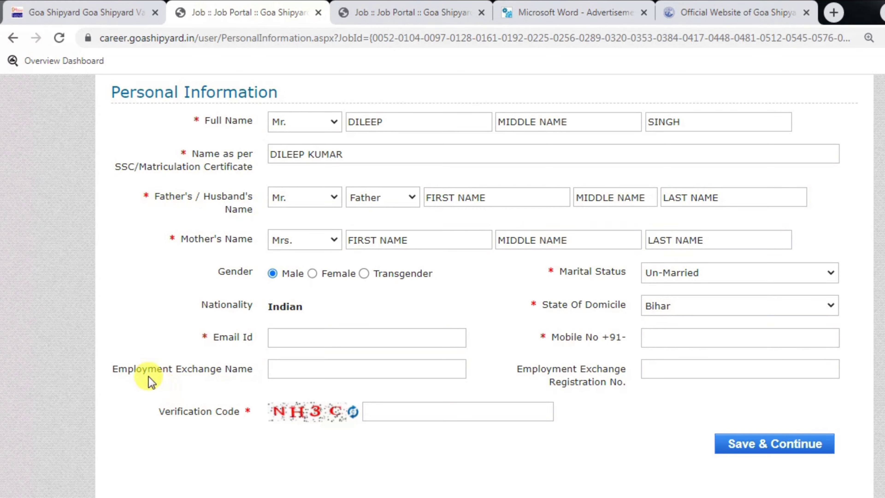
Enter the verification code and save the personal details to continue
{"action": "left_click_drag", "start_coordinate": [147, 370], "coordinate": [224, 365]}
{"action": "left_click", "coordinate": [225, 365]}
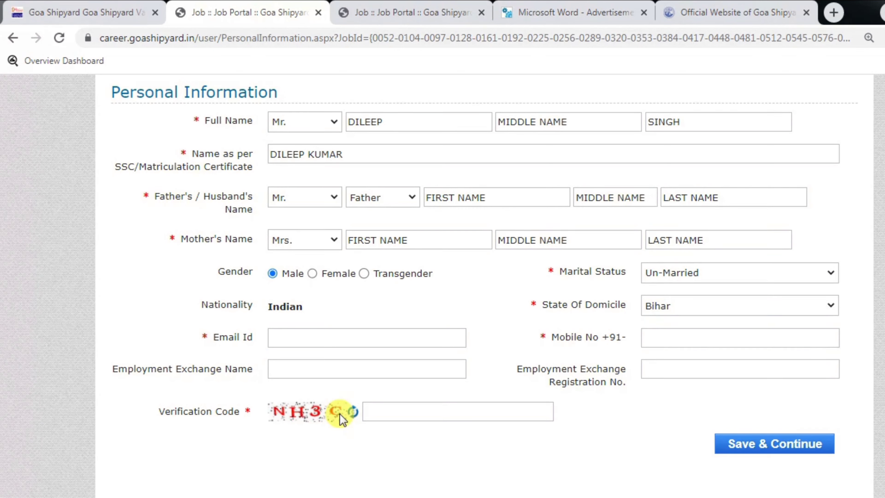
{"action": "left_click", "coordinate": [385, 408]}
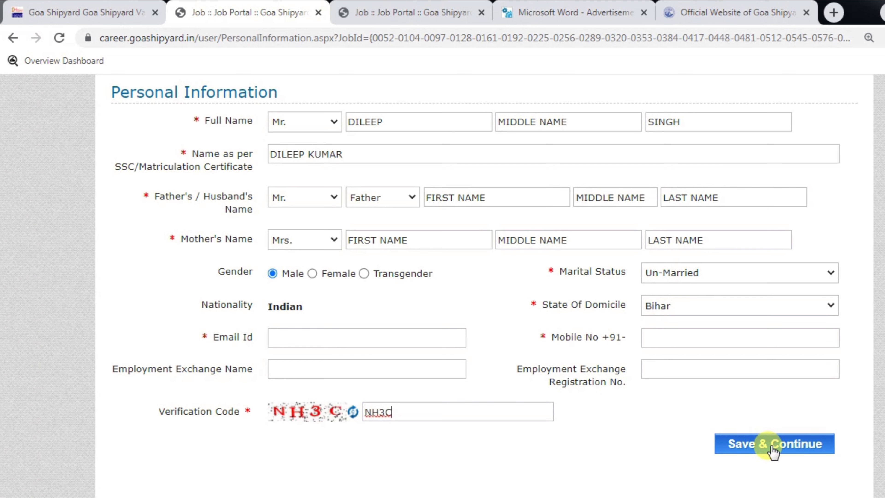
{"action": "left_click", "coordinate": [795, 453]}
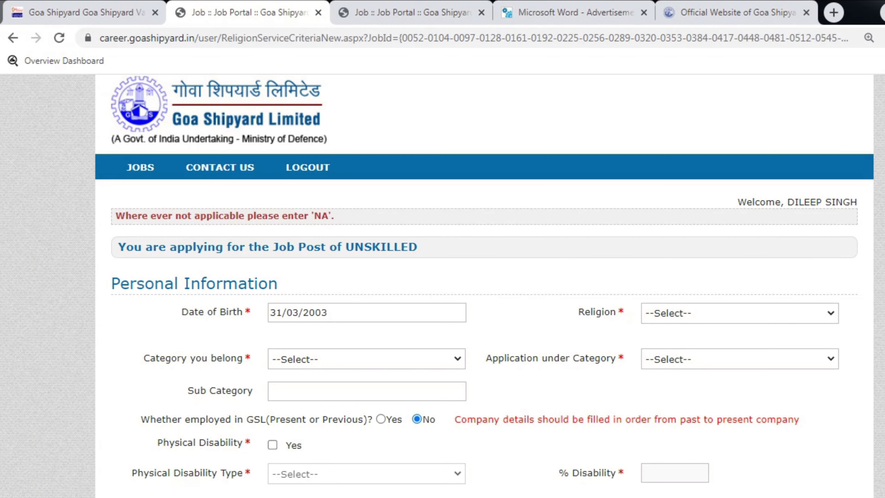
Check the date of birth and set the religion to Hinduism
{"action": "scroll", "coordinate": [444, 314], "scroll_direction": "down", "scroll_amount": 2}
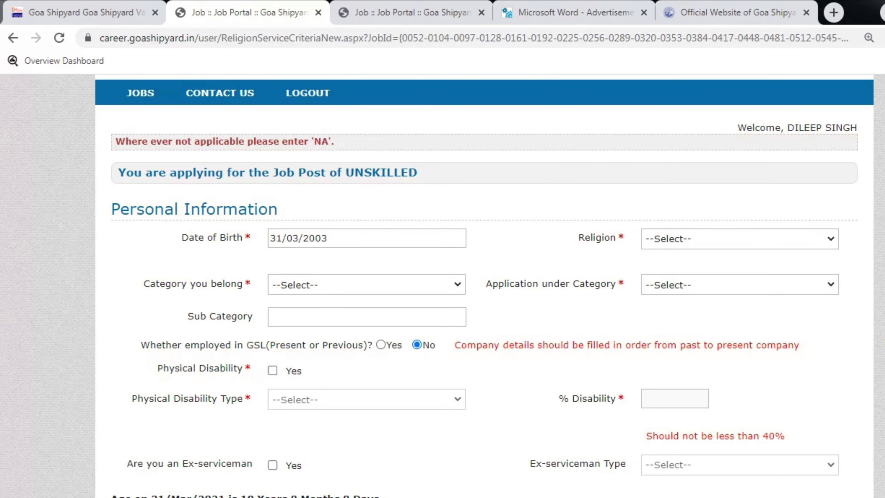
{"action": "left_click_drag", "start_coordinate": [181, 210], "coordinate": [254, 209]}
{"action": "left_click", "coordinate": [289, 220]}
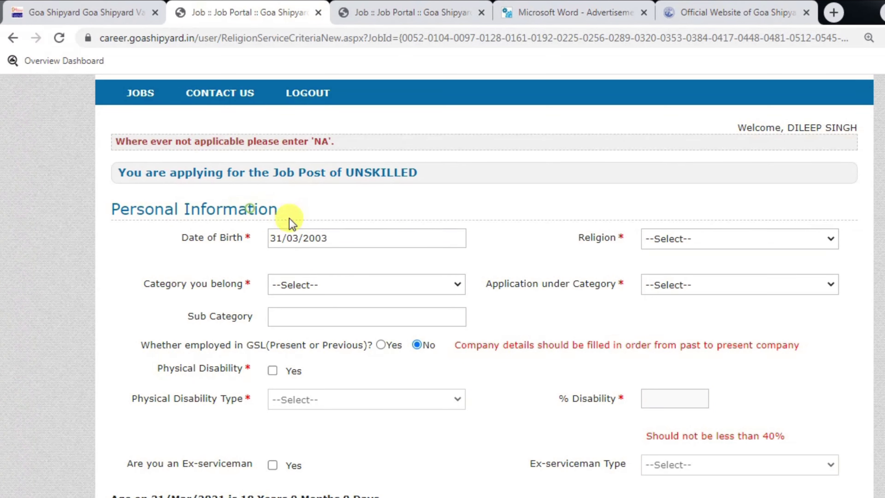
{"action": "left_click", "coordinate": [344, 239]}
{"action": "left_click", "coordinate": [522, 188]}
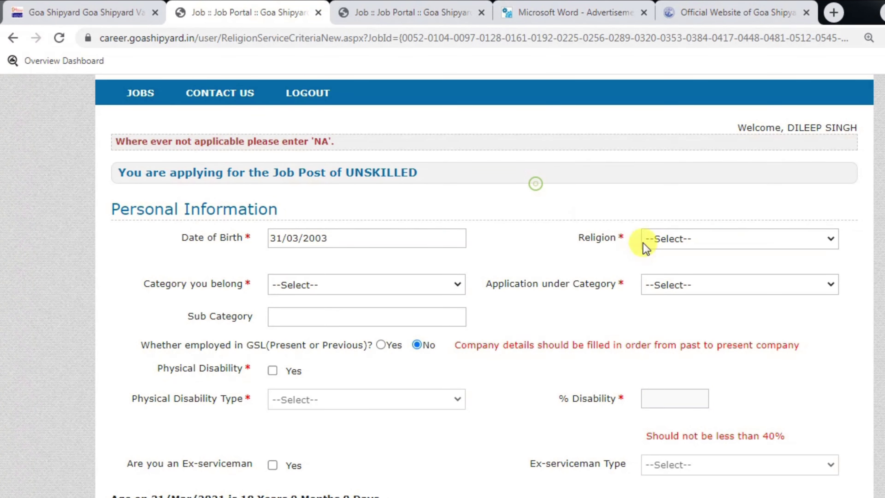
{"action": "left_click", "coordinate": [662, 239]}
{"action": "left_click", "coordinate": [669, 289]}
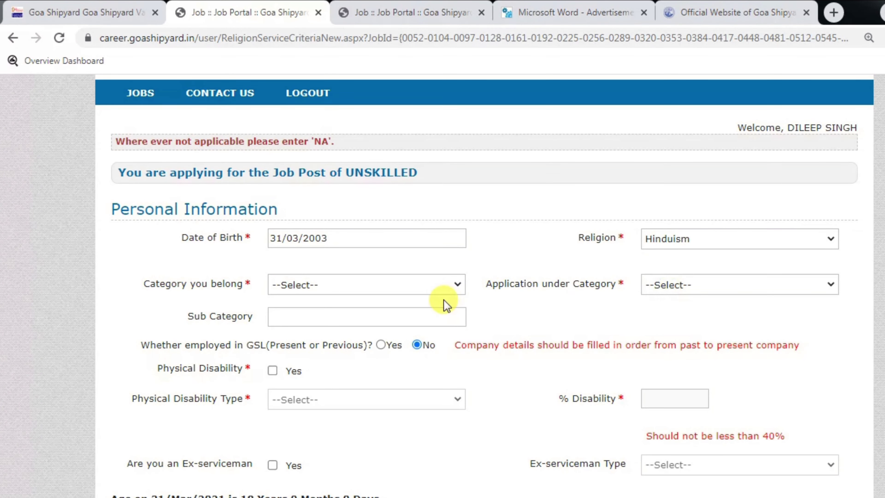
Set both the category and the application category to OBC
{"action": "left_click", "coordinate": [376, 284]}
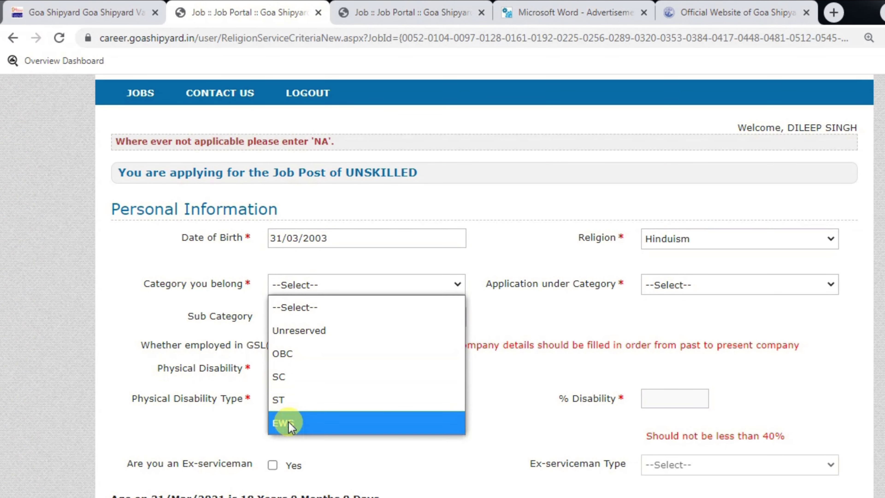
{"action": "left_click", "coordinate": [291, 353]}
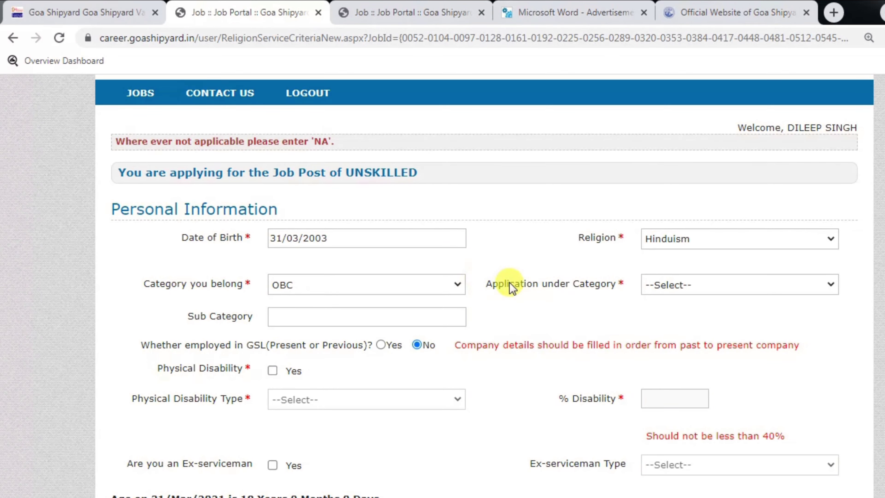
{"action": "left_click_drag", "start_coordinate": [552, 288], "coordinate": [585, 282]}
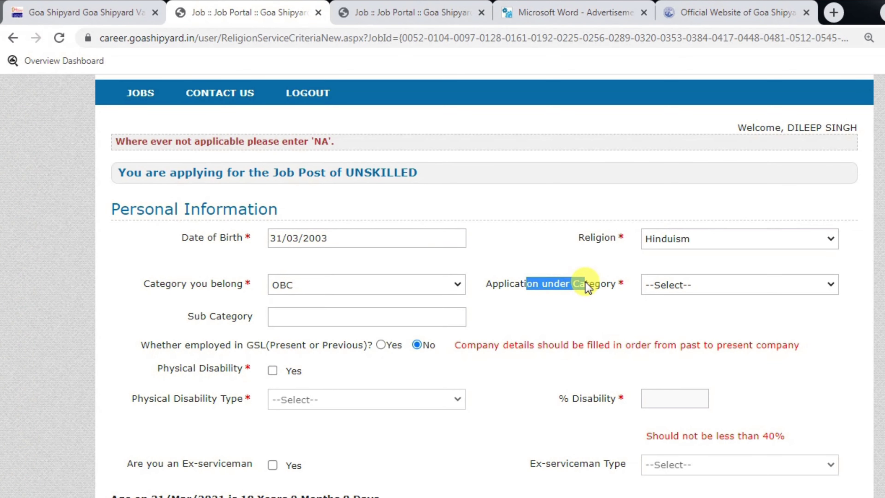
{"action": "left_click", "coordinate": [692, 285]}
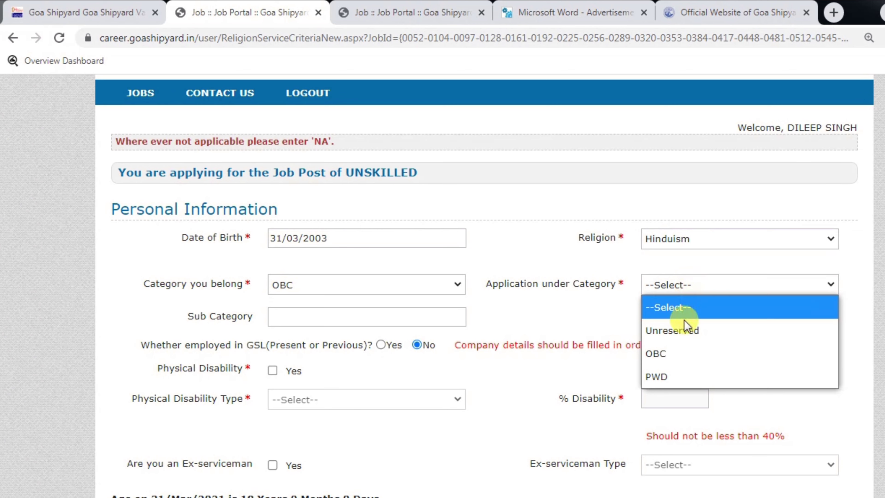
{"action": "left_click", "coordinate": [664, 349]}
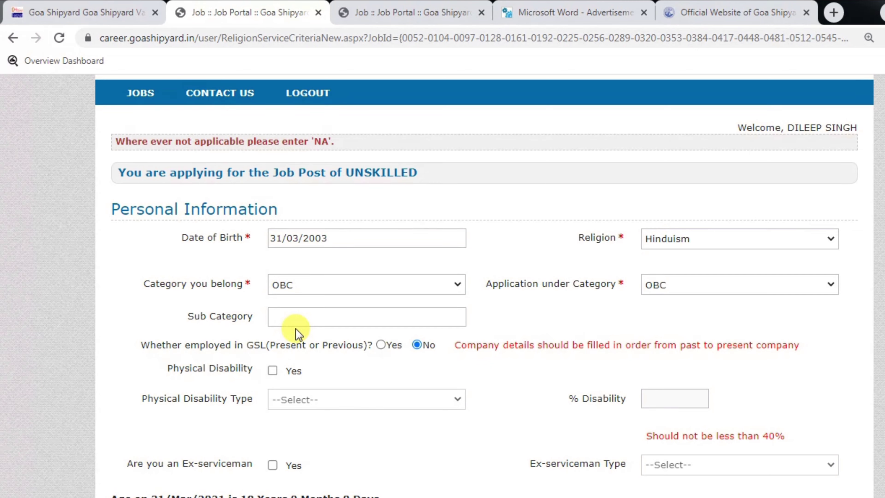
Leave Physical Disability unchecked and save to proceed to the address form
{"action": "left_click_drag", "start_coordinate": [181, 318], "coordinate": [237, 310]}
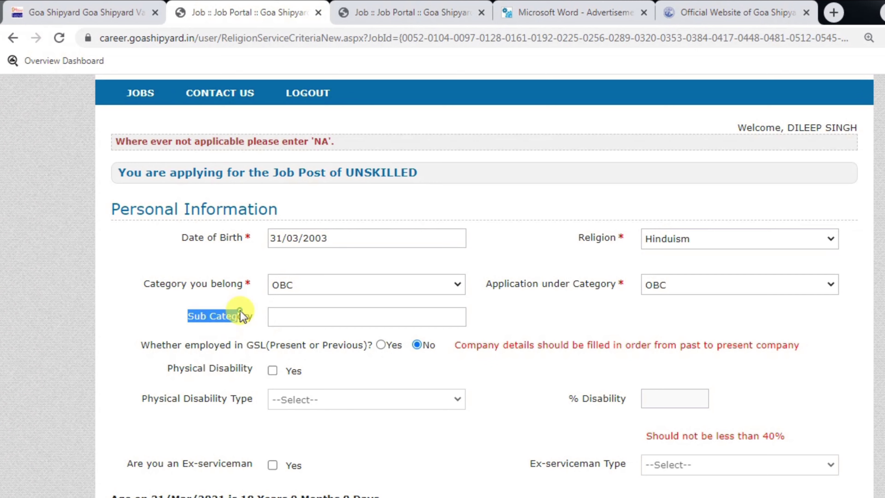
{"action": "left_click", "coordinate": [269, 322]}
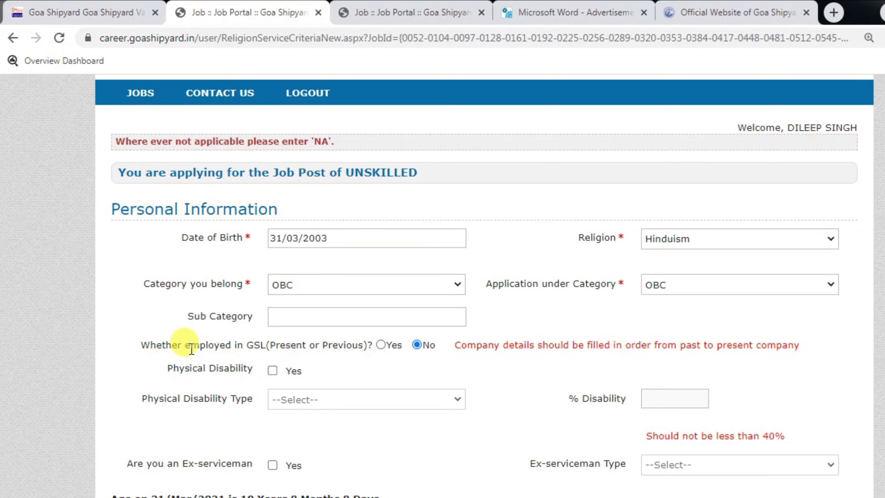
{"action": "left_click_drag", "start_coordinate": [184, 344], "coordinate": [237, 344]}
{"action": "left_click", "coordinate": [256, 345]}
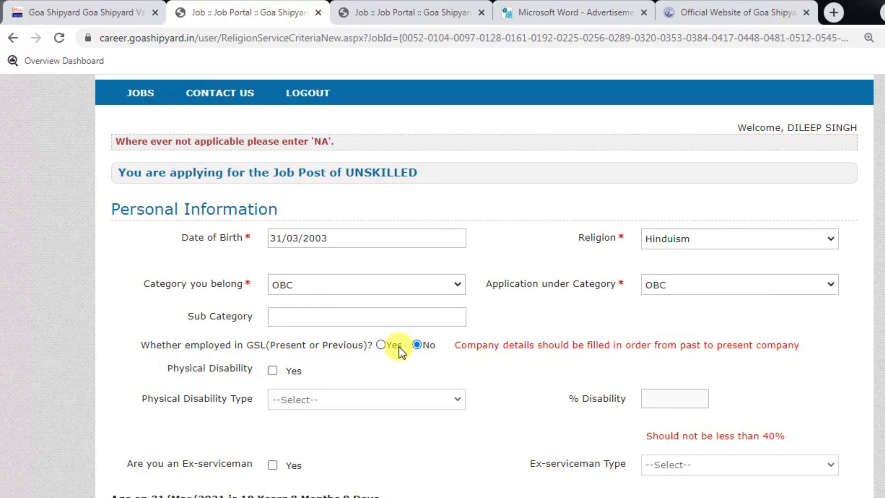
{"action": "left_click_drag", "start_coordinate": [187, 369], "coordinate": [244, 369]}
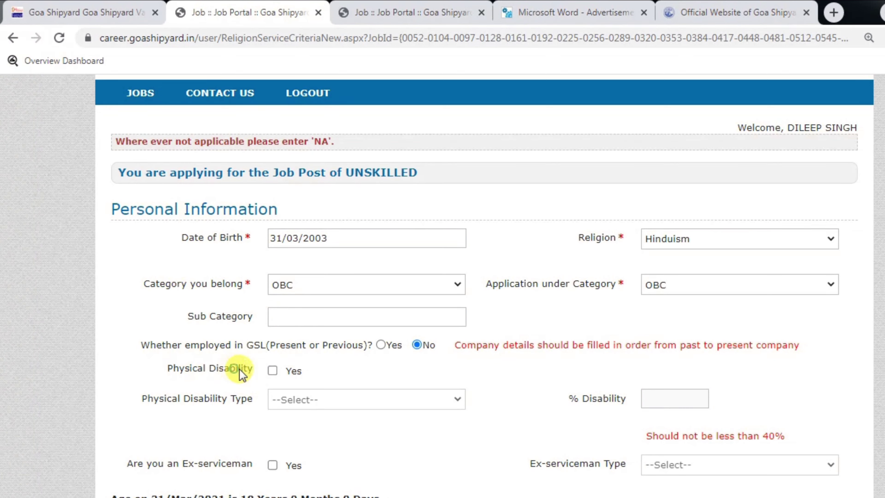
{"action": "left_click", "coordinate": [272, 371]}
{"action": "left_click", "coordinate": [273, 370]}
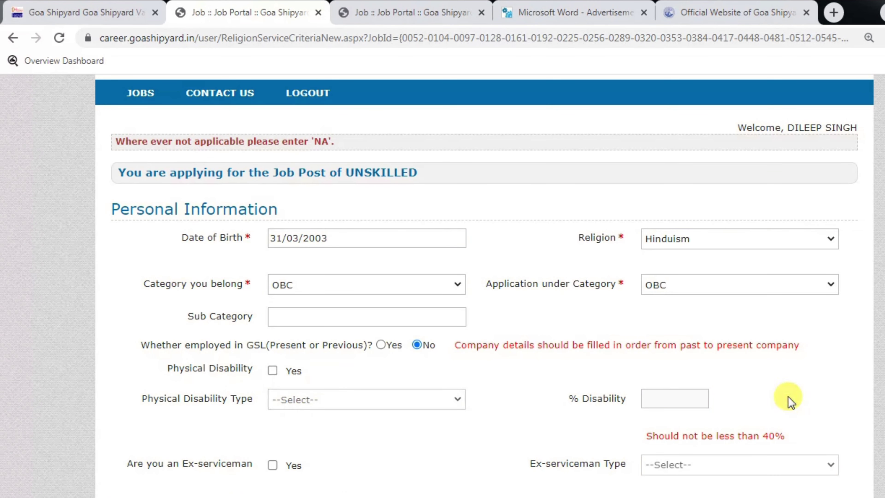
{"action": "scroll", "coordinate": [788, 397], "scroll_direction": "down", "scroll_amount": 2}
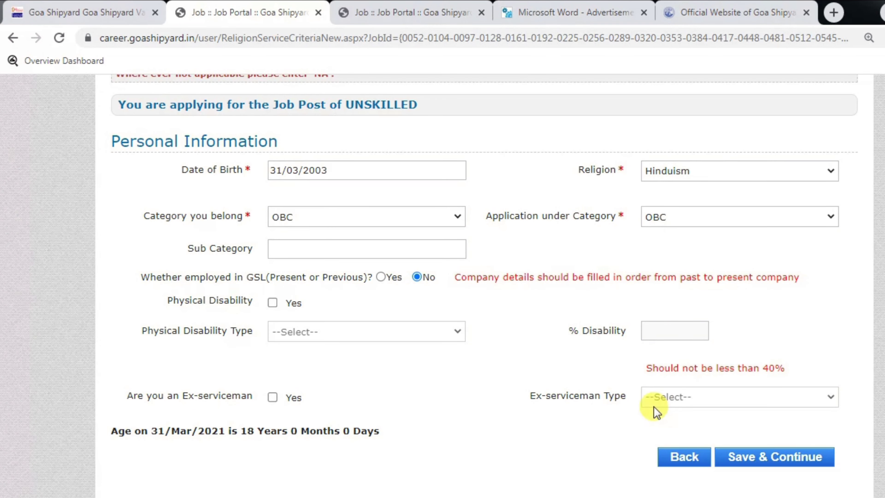
{"action": "left_click", "coordinate": [789, 463]}
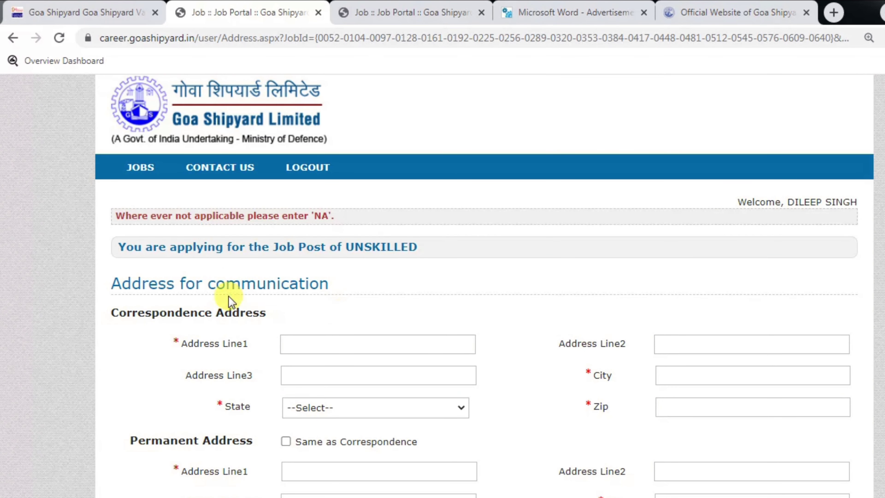
Enter the three correspondence address lines and the city
{"action": "left_click_drag", "start_coordinate": [146, 282], "coordinate": [269, 282]}
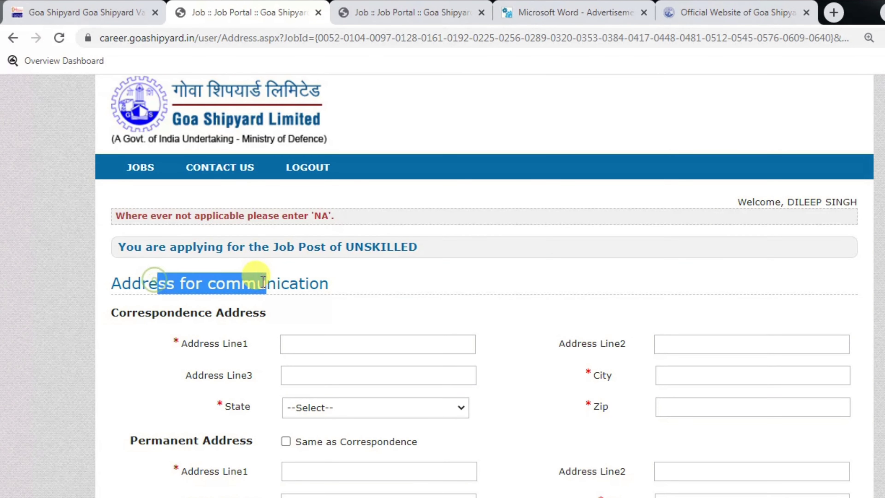
{"action": "left_click", "coordinate": [262, 281]}
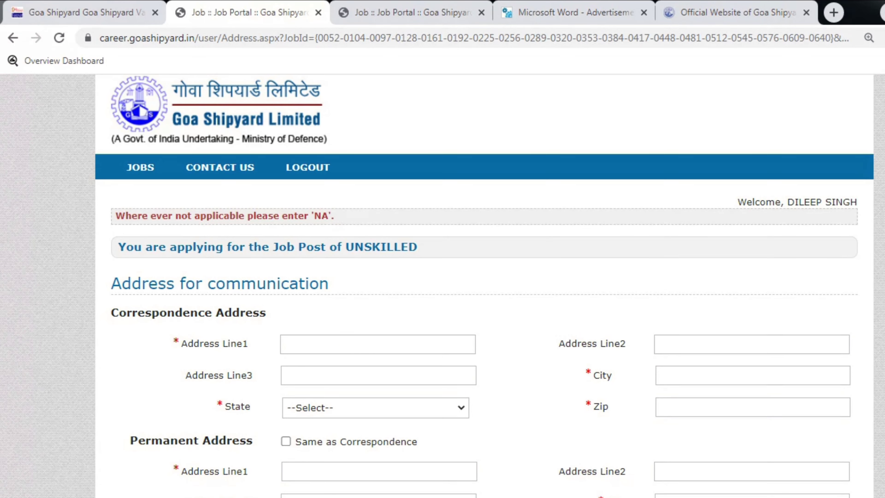
{"action": "scroll", "coordinate": [336, 328], "scroll_direction": "down", "scroll_amount": 3}
{"action": "left_click", "coordinate": [354, 242]}
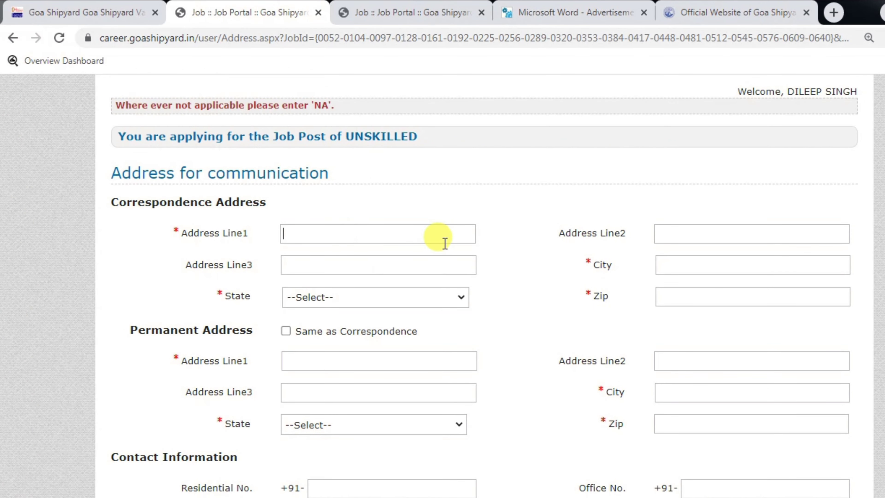
{"action": "left_click", "coordinate": [689, 241]}
{"action": "left_click", "coordinate": [313, 265]}
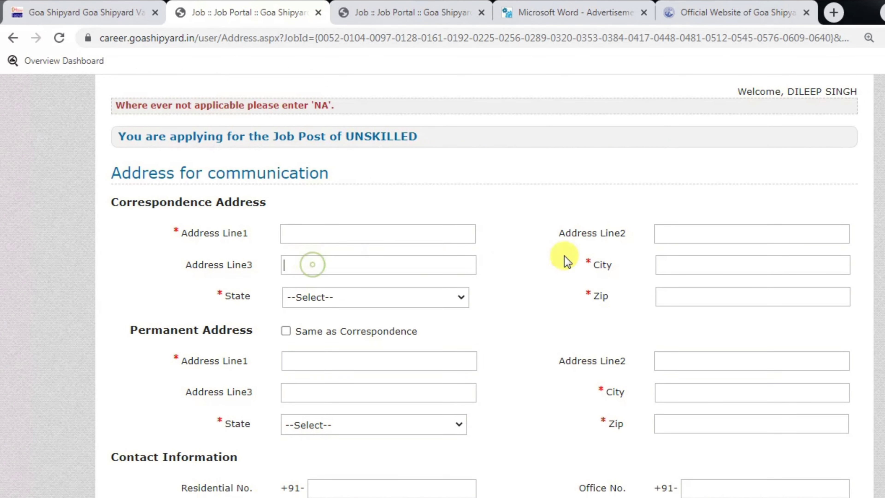
{"action": "left_click", "coordinate": [667, 262]}
Pick the correspondence state from the list and enter the zip code
{"action": "left_click", "coordinate": [357, 292]}
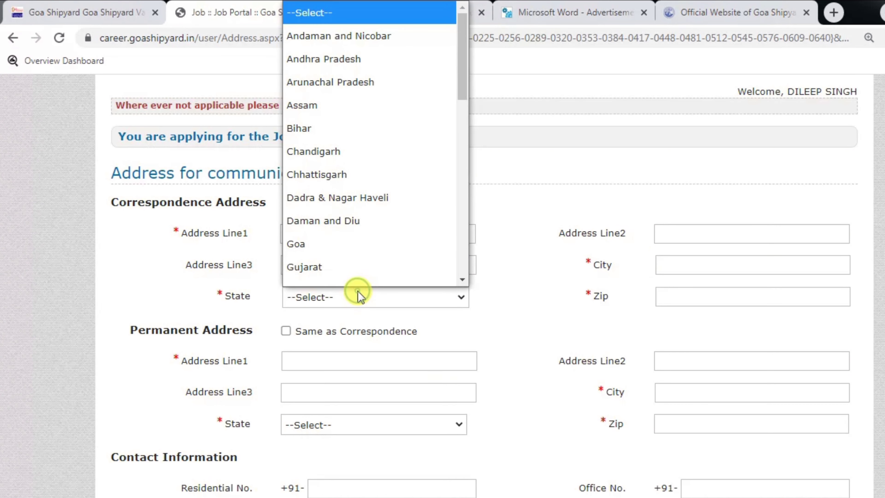
{"action": "key", "text": "b"}
{"action": "key", "text": "Return"}
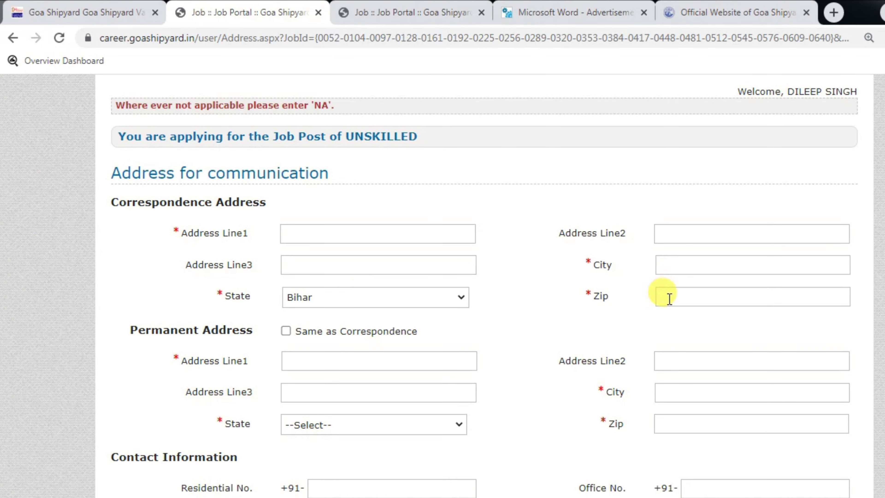
{"action": "left_click", "coordinate": [666, 297]}
{"action": "type", "text": "841426"}
{"action": "left_click", "coordinate": [381, 230]}
{"action": "left_click", "coordinate": [383, 256]}
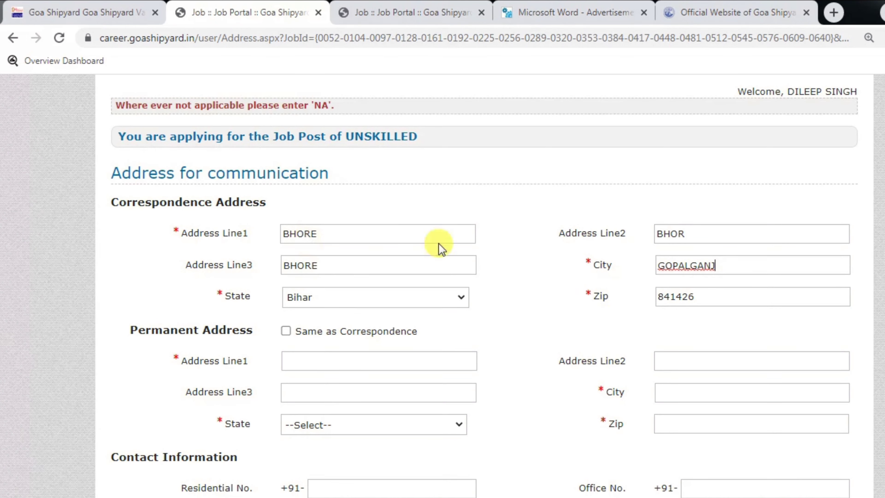
Tick 'Same as Correspondence' to copy the address into the permanent address
{"action": "left_click_drag", "start_coordinate": [160, 203], "coordinate": [258, 196]}
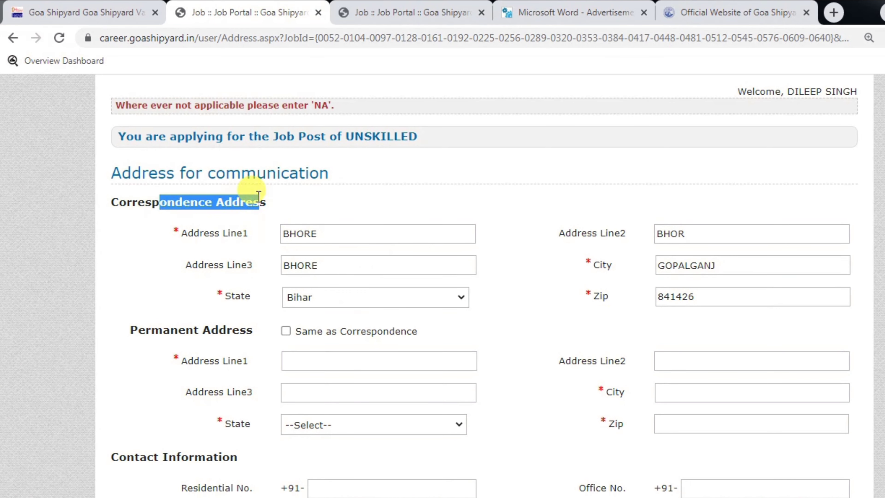
{"action": "left_click_drag", "start_coordinate": [183, 320], "coordinate": [162, 321]}
{"action": "left_click", "coordinate": [216, 328]}
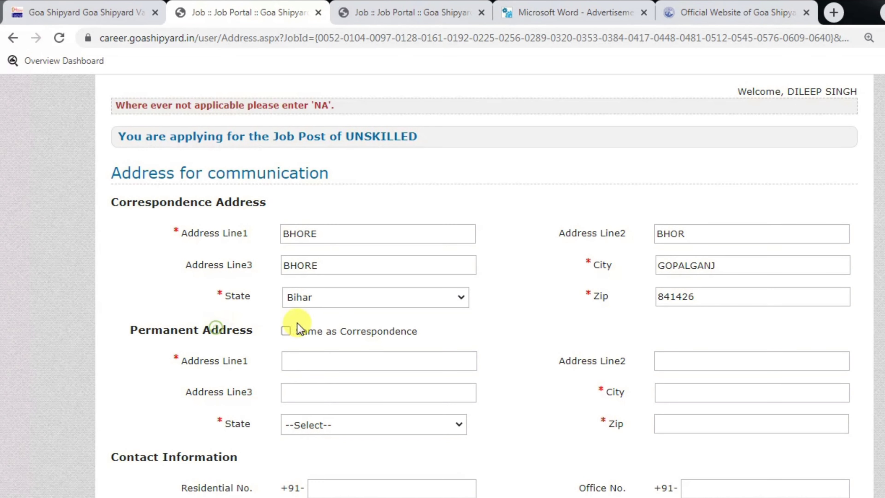
{"action": "left_click", "coordinate": [286, 331]}
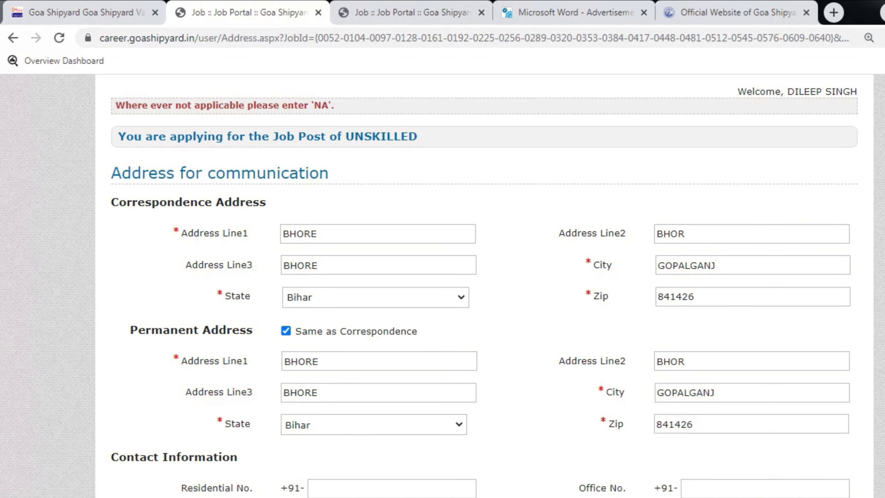
{"action": "scroll", "coordinate": [485, 289], "scroll_direction": "down", "scroll_amount": 4}
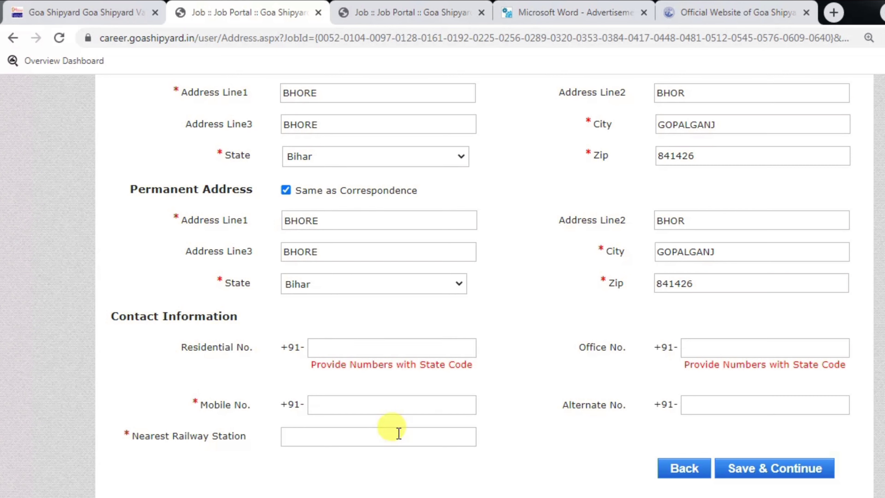
Enter the nearest railway station and Save & Continue the address details
{"action": "triple_click", "coordinate": [213, 405]}
{"action": "left_click", "coordinate": [314, 401]}
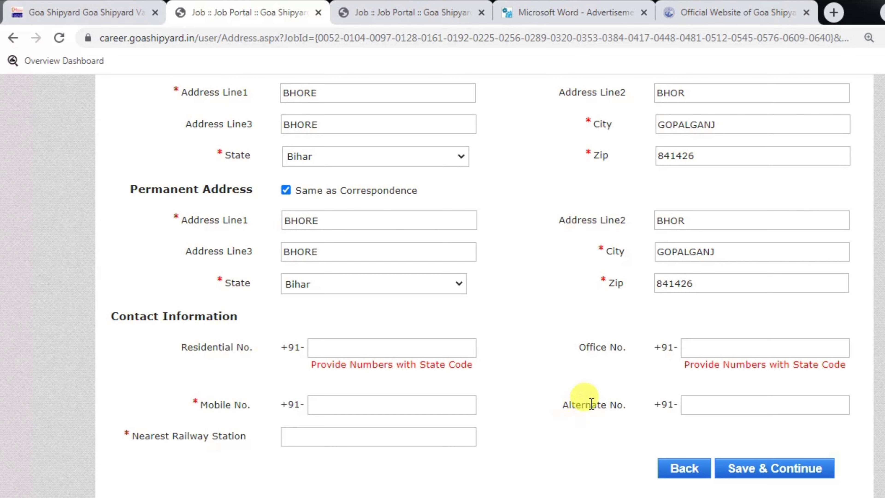
{"action": "left_click", "coordinate": [715, 396]}
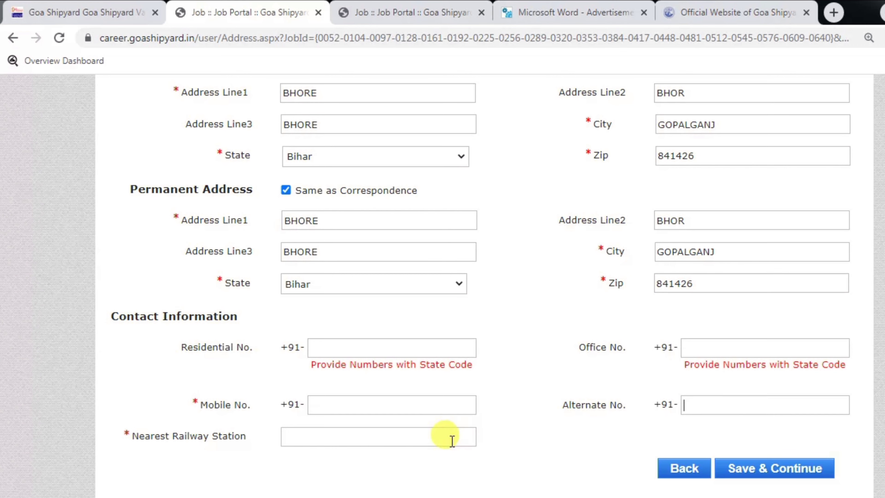
{"action": "left_click_drag", "start_coordinate": [177, 421], "coordinate": [210, 419]}
{"action": "left_click", "coordinate": [242, 432]}
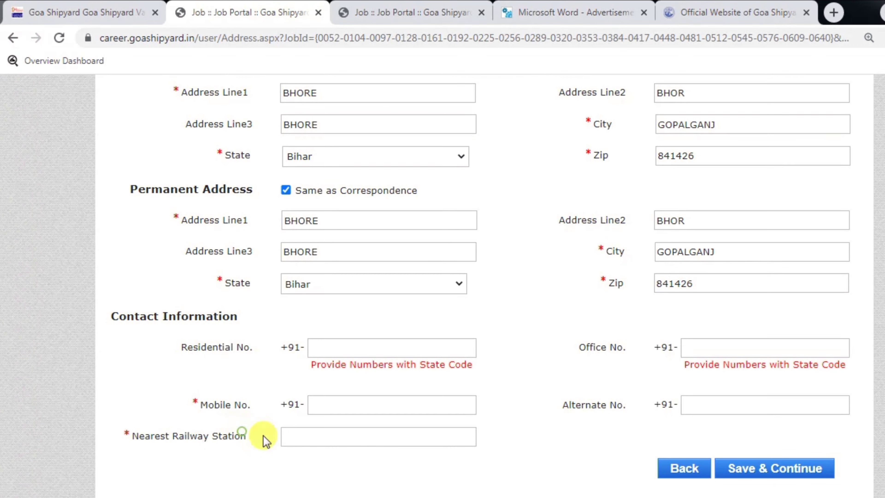
{"action": "left_click", "coordinate": [308, 444]}
{"action": "type", "text": "G"}
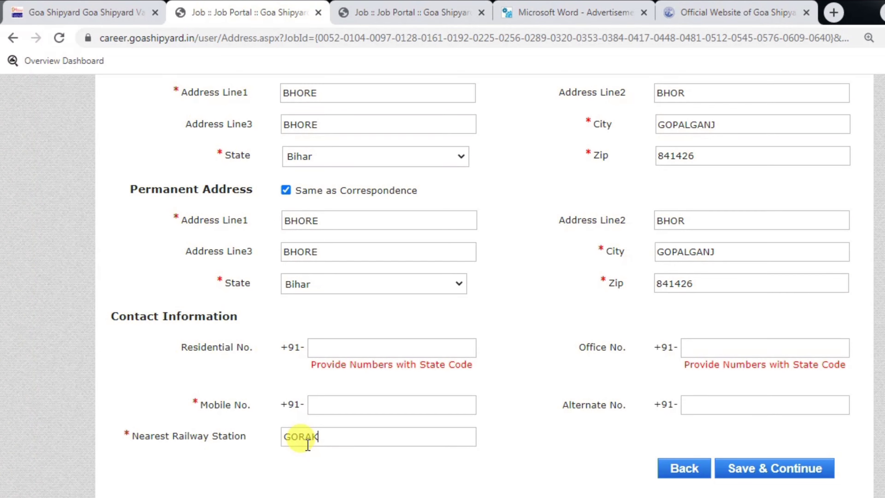
{"action": "type", "text": "ORAKHPUR"}
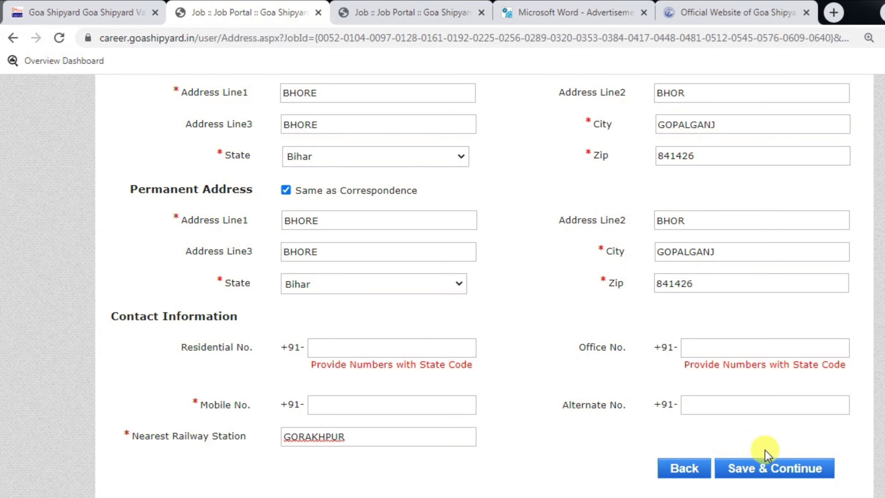
{"action": "left_click", "coordinate": [776, 469]}
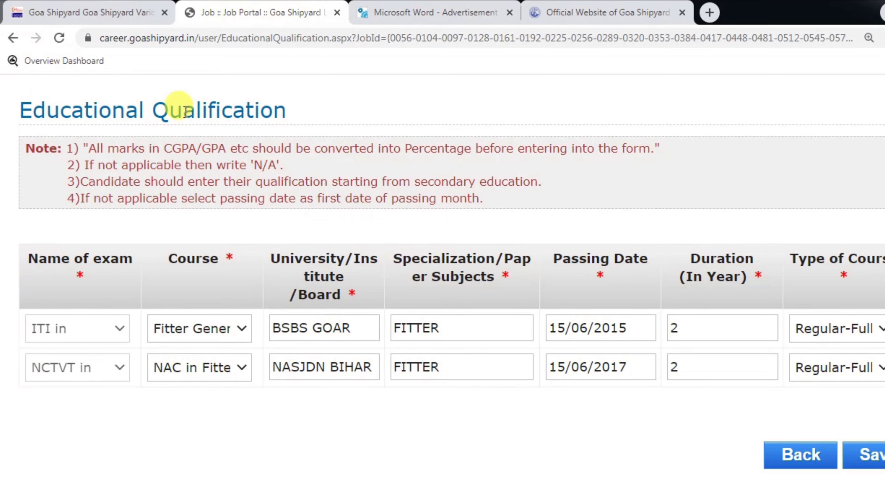
Read the GENERAL FITTER essential qualification in the advertisement PDF
{"action": "left_click_drag", "start_coordinate": [145, 110], "coordinate": [278, 110]}
{"action": "left_click", "coordinate": [271, 111]}
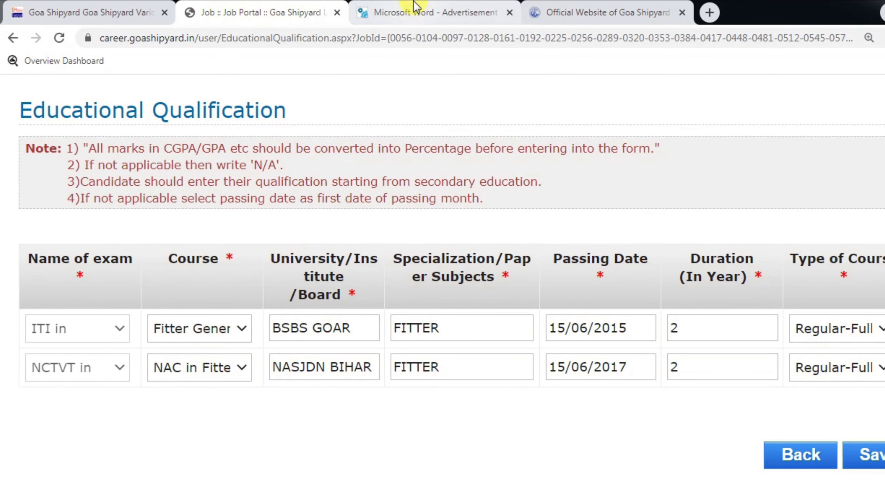
{"action": "left_click", "coordinate": [415, 11]}
{"action": "left_click_drag", "start_coordinate": [208, 209], "coordinate": [355, 205]}
{"action": "left_click", "coordinate": [358, 208]}
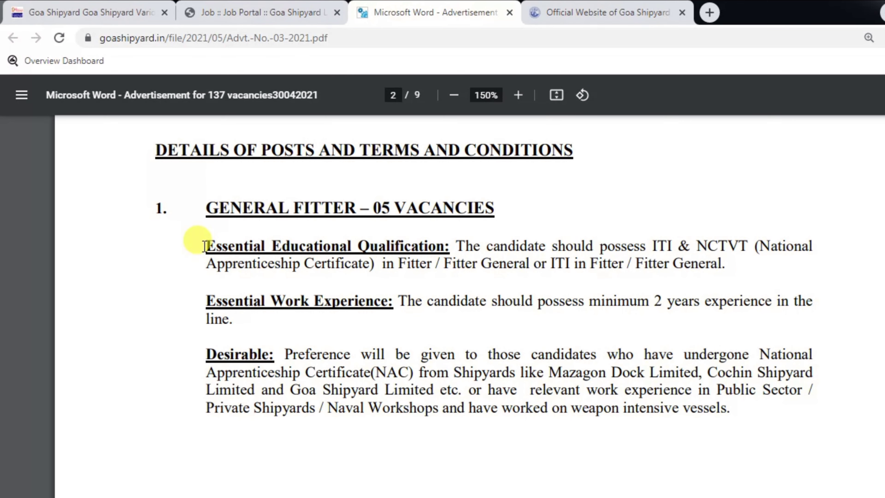
{"action": "left_click_drag", "start_coordinate": [202, 244], "coordinate": [562, 331]}
{"action": "left_click", "coordinate": [562, 331]}
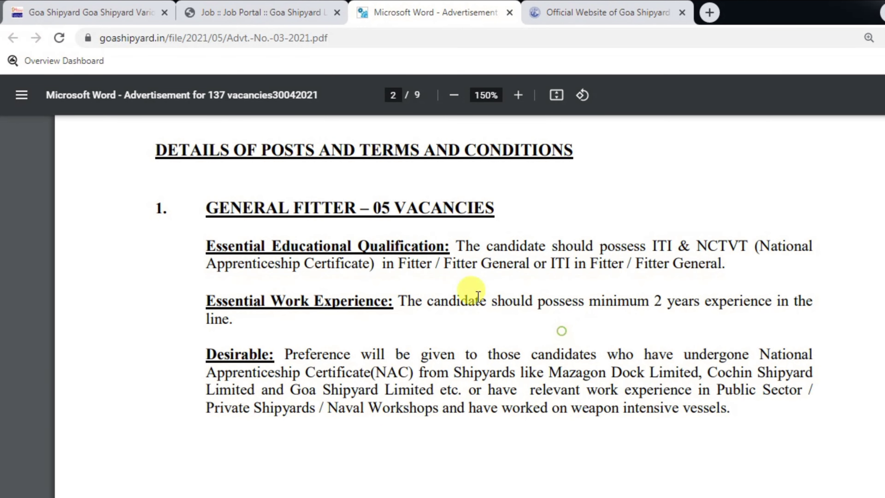
Scroll across the Educational Qualification form, then bring the advertisement PDF back up
{"action": "left_click", "coordinate": [308, 11]}
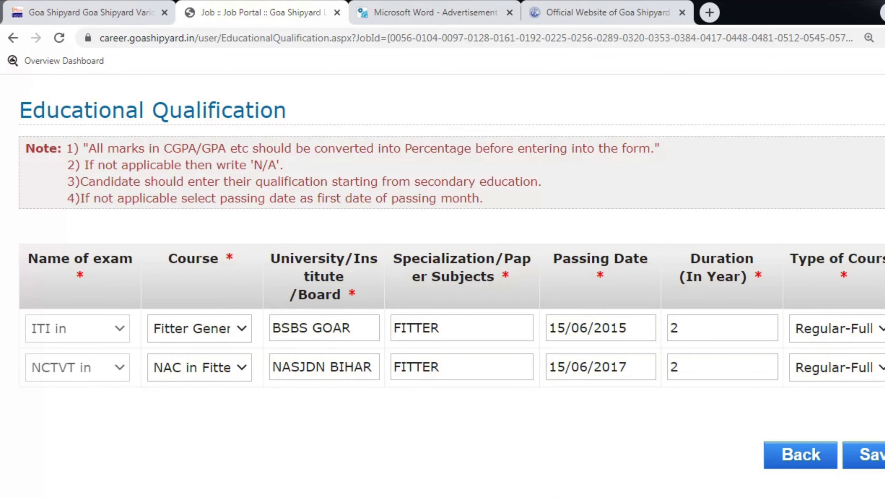
{"action": "scroll", "coordinate": [553, 495], "scroll_direction": "right", "scroll_amount": 5}
{"action": "scroll", "coordinate": [587, 456], "scroll_direction": "left", "scroll_amount": 3}
{"action": "scroll", "coordinate": [587, 457], "scroll_direction": "right", "scroll_amount": 3}
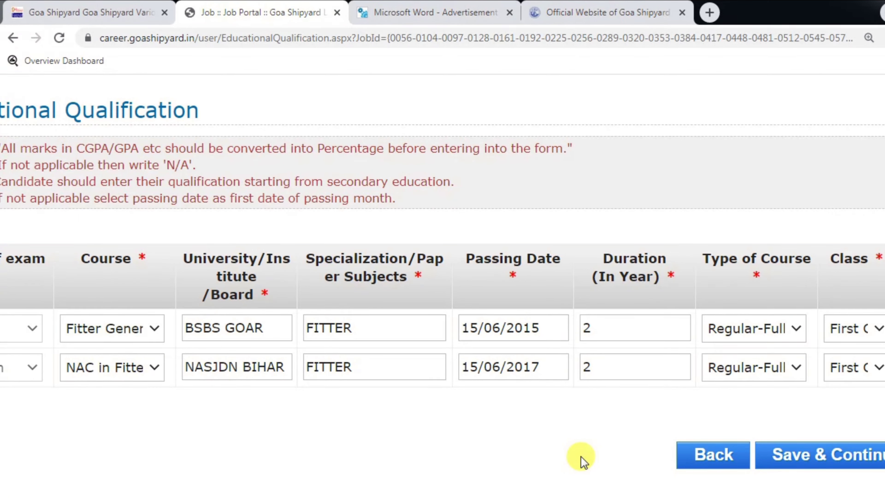
{"action": "left_click", "coordinate": [438, 12]}
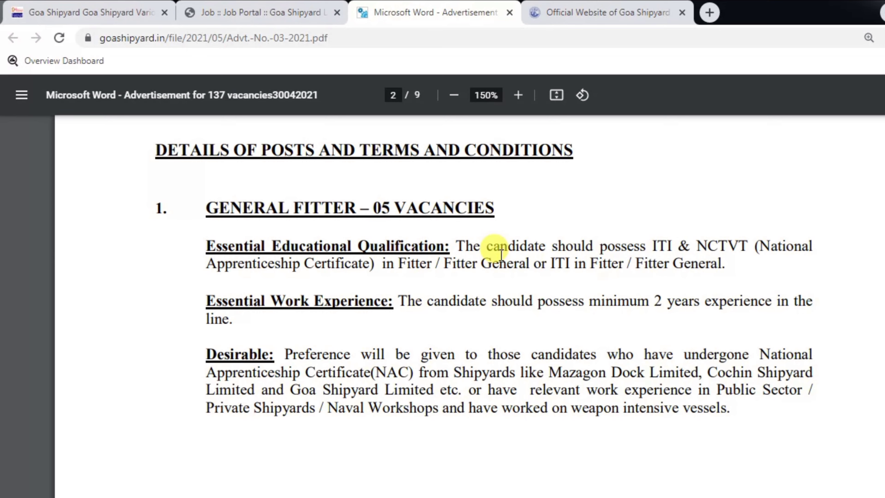
Zoom the advertisement to 175% and scroll through the posts to page 6's General Conditions
{"action": "key", "text": "ctrl+plus"}
{"action": "scroll", "coordinate": [501, 255], "scroll_direction": "down", "scroll_amount": 15}
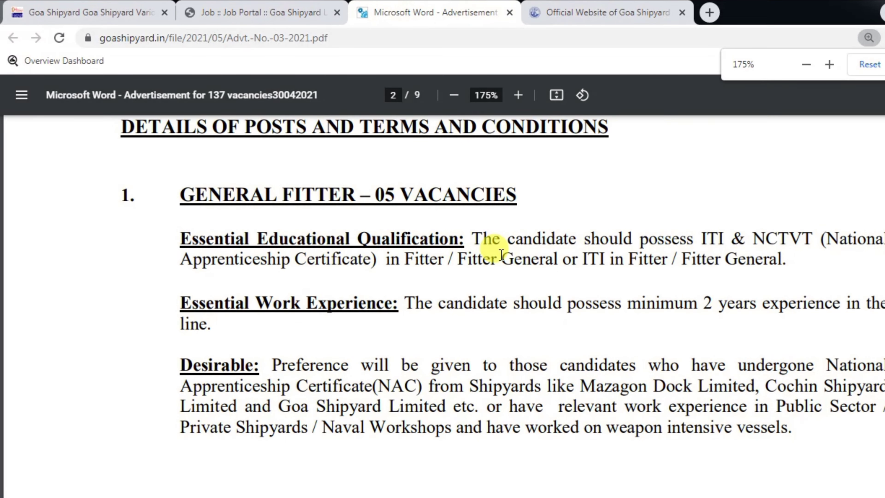
{"action": "scroll", "coordinate": [501, 255], "scroll_direction": "down", "scroll_amount": 15}
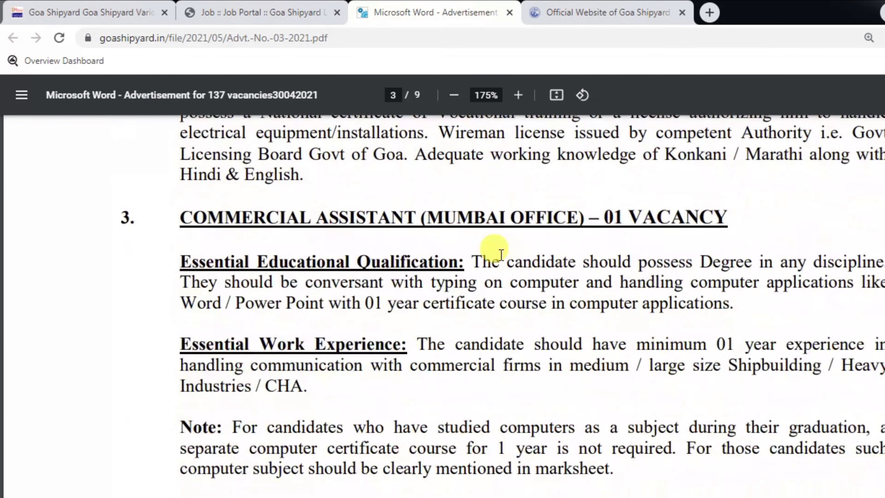
{"action": "scroll", "coordinate": [501, 254], "scroll_direction": "down", "scroll_amount": 15}
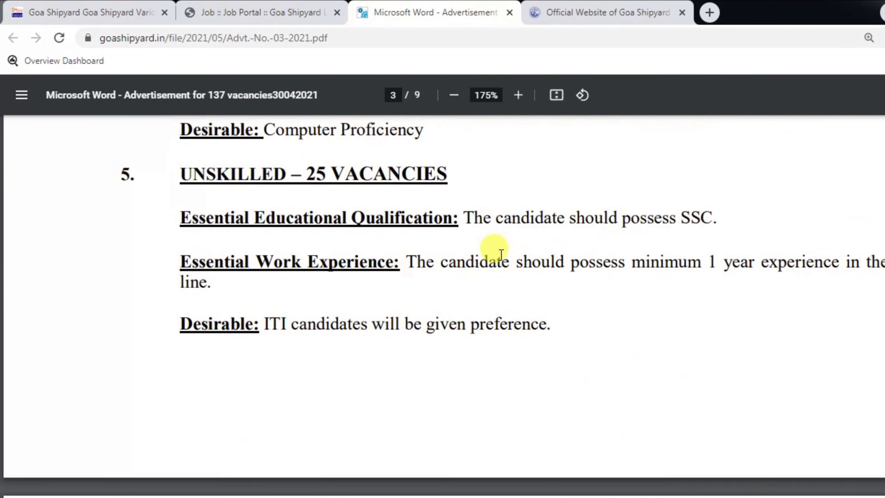
{"action": "scroll", "coordinate": [501, 254], "scroll_direction": "down", "scroll_amount": 15}
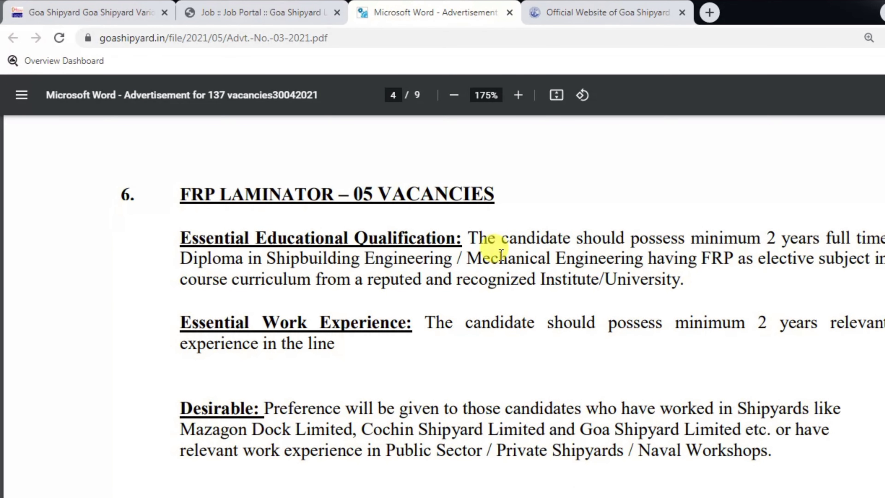
{"action": "scroll", "coordinate": [501, 255], "scroll_direction": "down", "scroll_amount": 15}
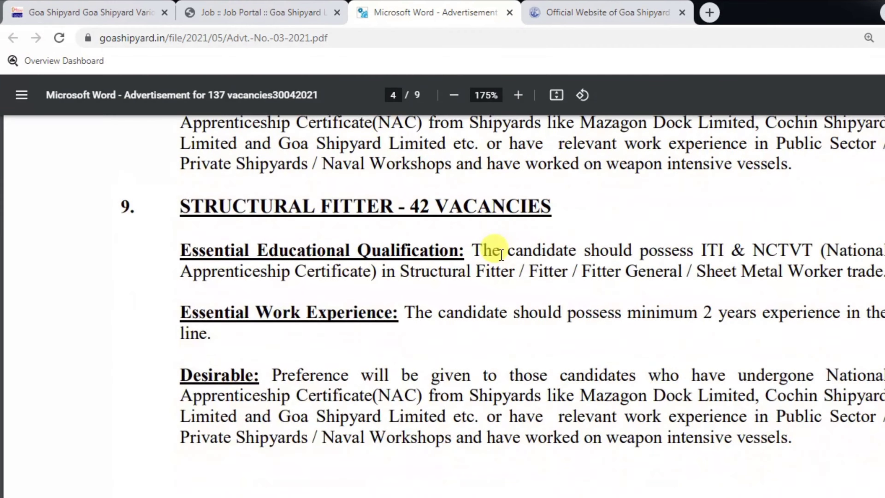
{"action": "scroll", "coordinate": [501, 254], "scroll_direction": "down", "scroll_amount": 1}
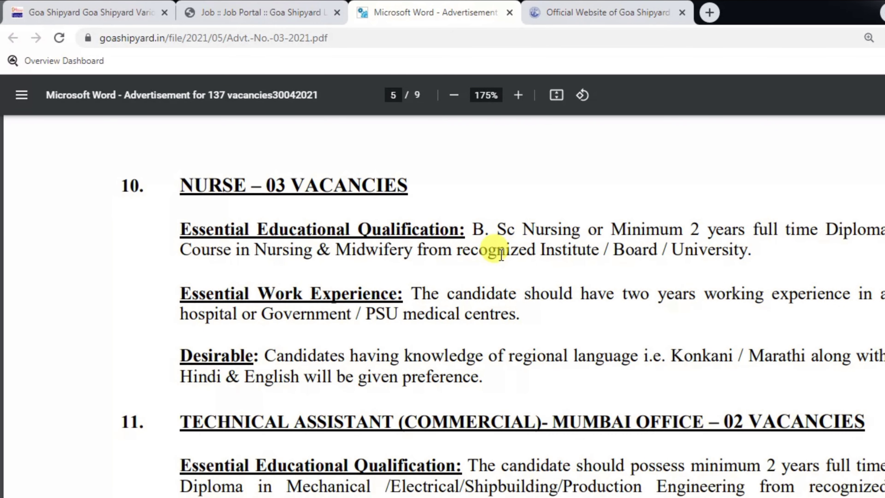
{"action": "scroll", "coordinate": [501, 254], "scroll_direction": "down", "scroll_amount": 14}
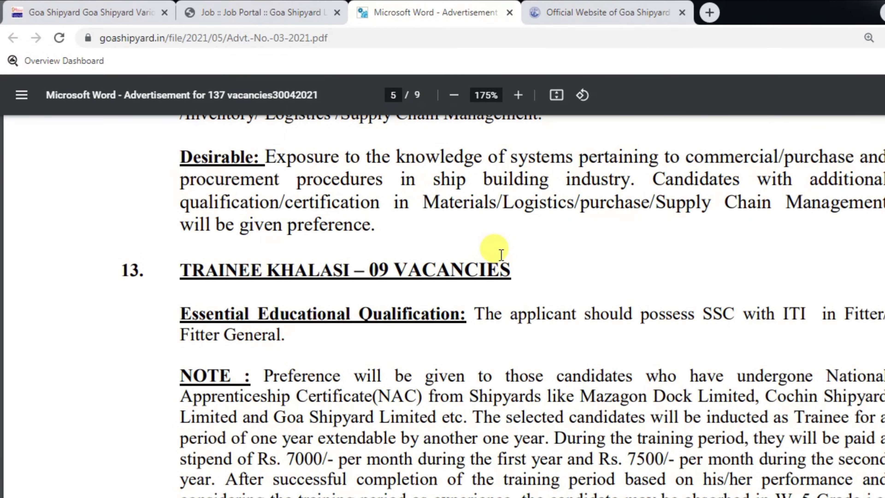
{"action": "scroll", "coordinate": [501, 255], "scroll_direction": "down", "scroll_amount": 10}
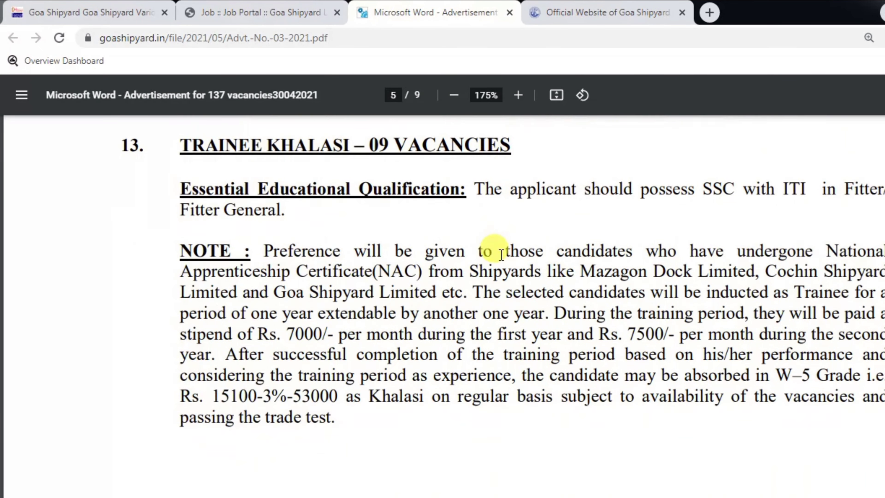
{"action": "scroll", "coordinate": [501, 255], "scroll_direction": "down", "scroll_amount": 6}
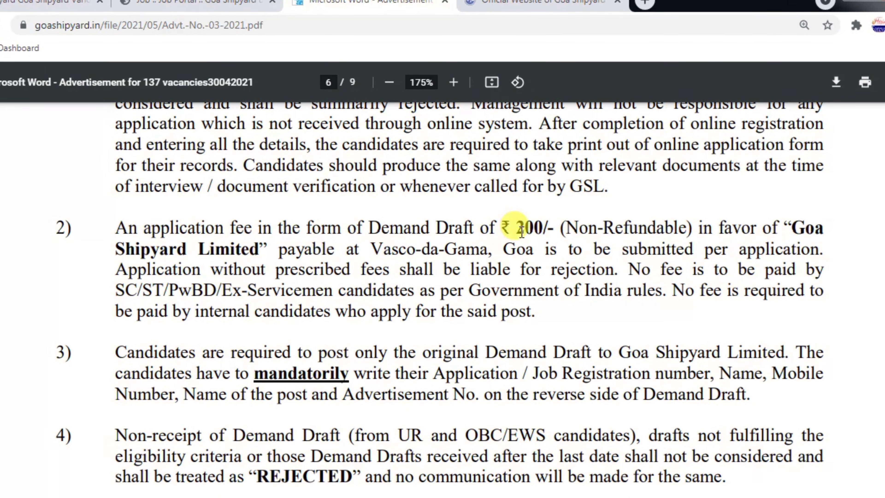
{"action": "left_click_drag", "start_coordinate": [504, 228], "coordinate": [601, 229]}
{"action": "left_click", "coordinate": [611, 230]}
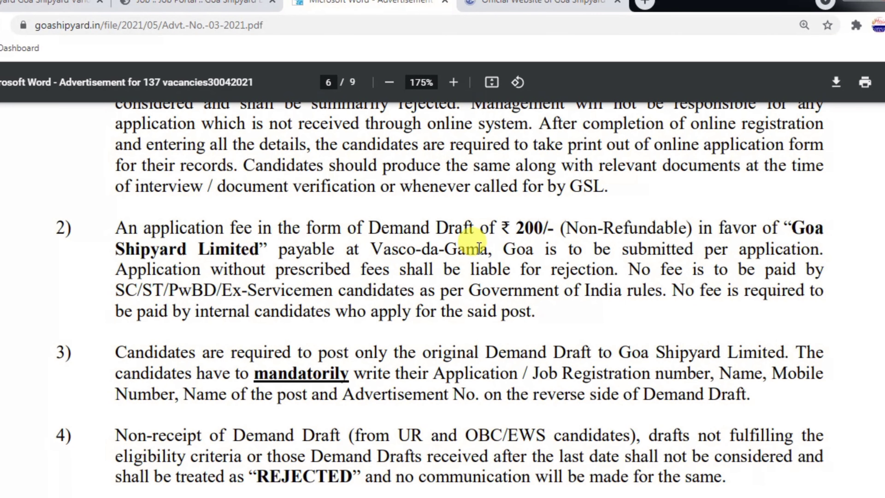
{"action": "left_click", "coordinate": [519, 225]}
{"action": "left_click_drag", "start_coordinate": [519, 225], "coordinate": [747, 224]}
{"action": "left_click", "coordinate": [749, 224]}
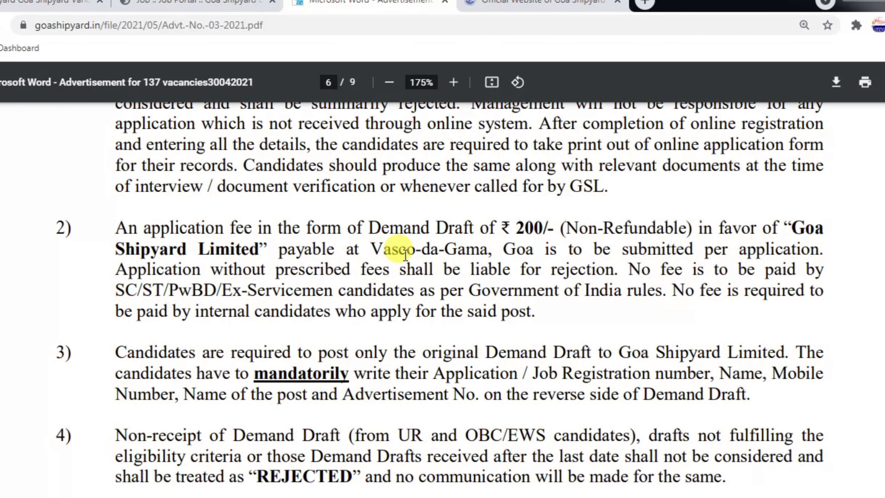
{"action": "left_click_drag", "start_coordinate": [370, 249], "coordinate": [509, 249]}
{"action": "left_click", "coordinate": [509, 249]}
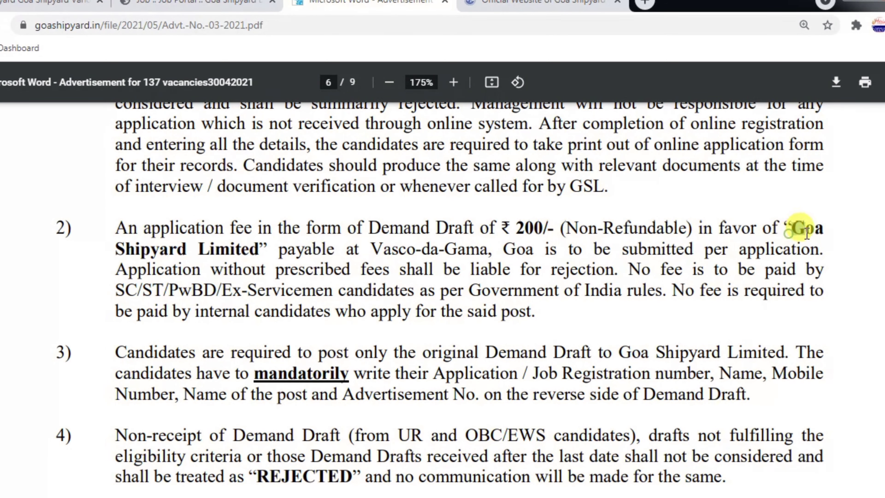
{"action": "left_click", "coordinate": [824, 236]}
{"action": "left_click_drag", "start_coordinate": [202, 249], "coordinate": [444, 248]}
{"action": "left_click", "coordinate": [349, 250]}
{"action": "left_click", "coordinate": [507, 250]}
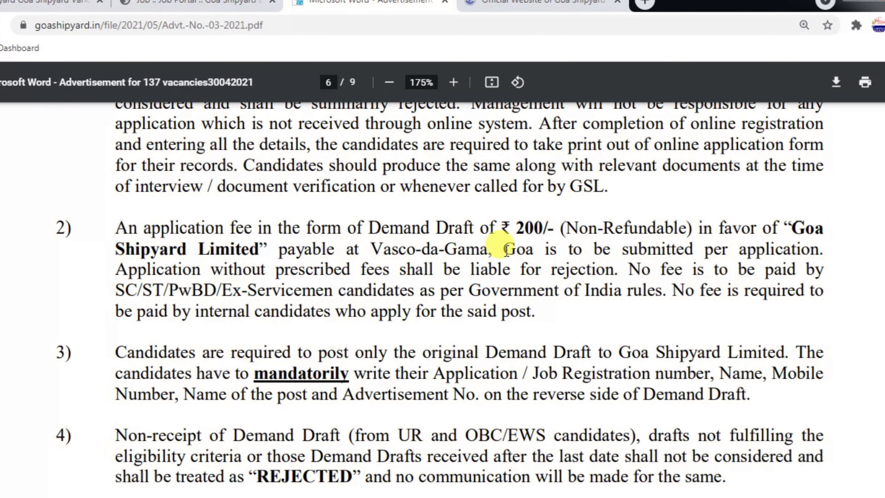
{"action": "scroll", "coordinate": [507, 250], "scroll_direction": "down", "scroll_amount": 4}
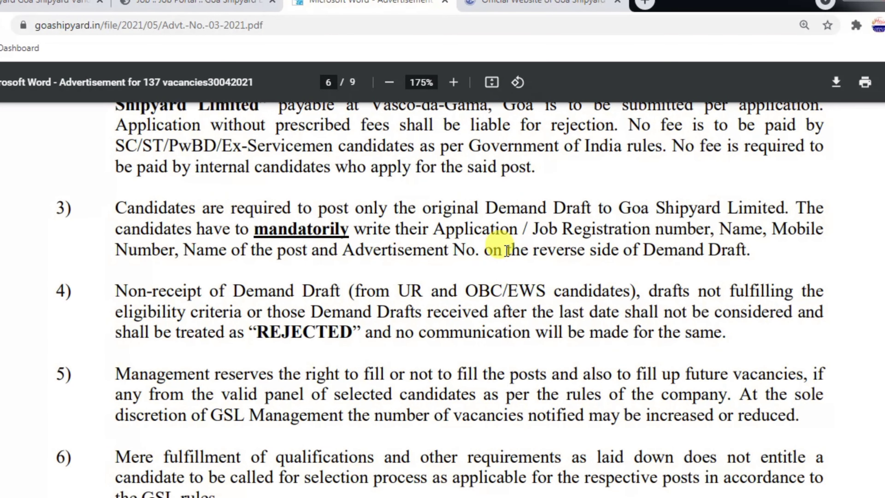
{"action": "left_click_drag", "start_coordinate": [434, 229], "coordinate": [629, 224]}
{"action": "left_click", "coordinate": [519, 230]}
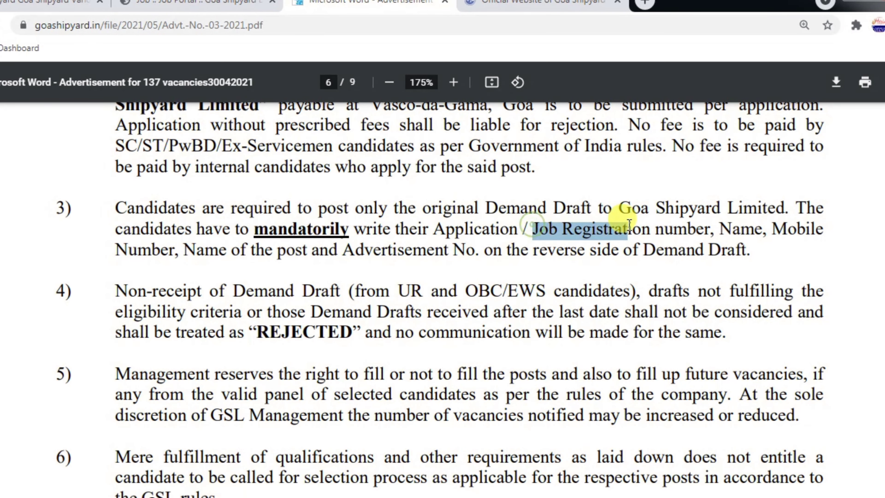
{"action": "left_click", "coordinate": [629, 225]}
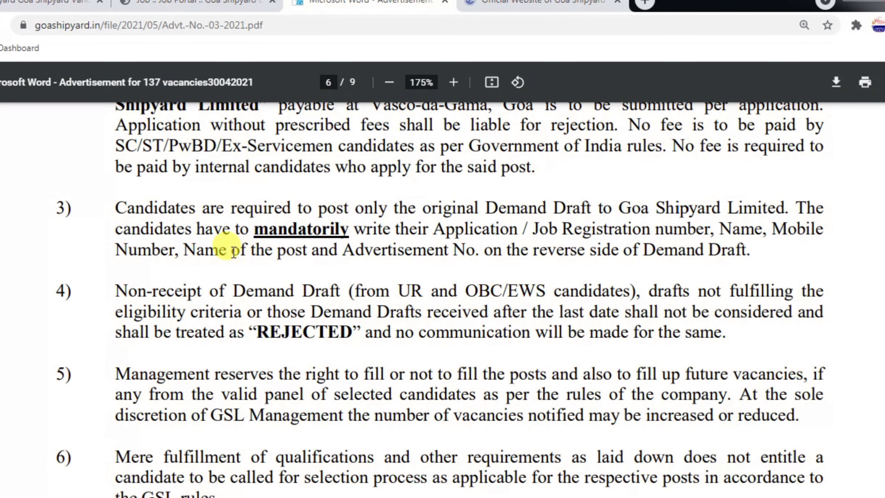
{"action": "left_click_drag", "start_coordinate": [234, 251], "coordinate": [452, 250]}
{"action": "left_click", "coordinate": [328, 250]}
{"action": "left_click", "coordinate": [463, 252]}
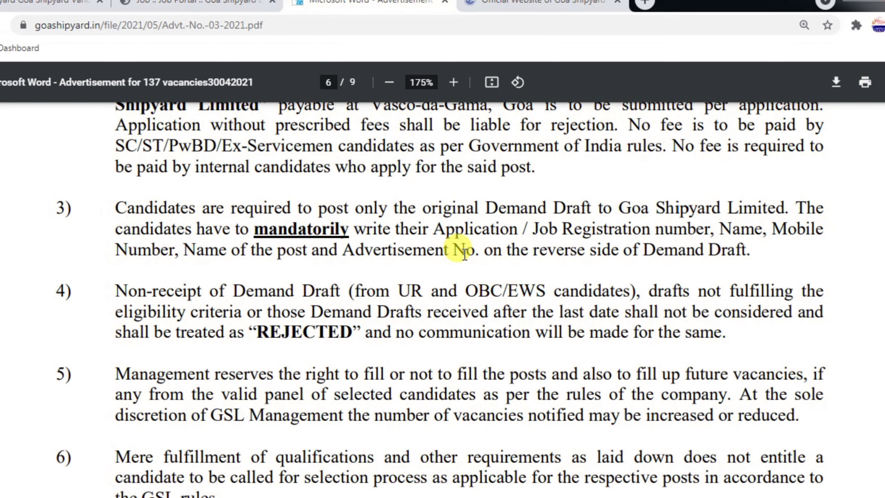
{"action": "left_click_drag", "start_coordinate": [622, 251], "coordinate": [711, 248]}
{"action": "left_click", "coordinate": [711, 245]}
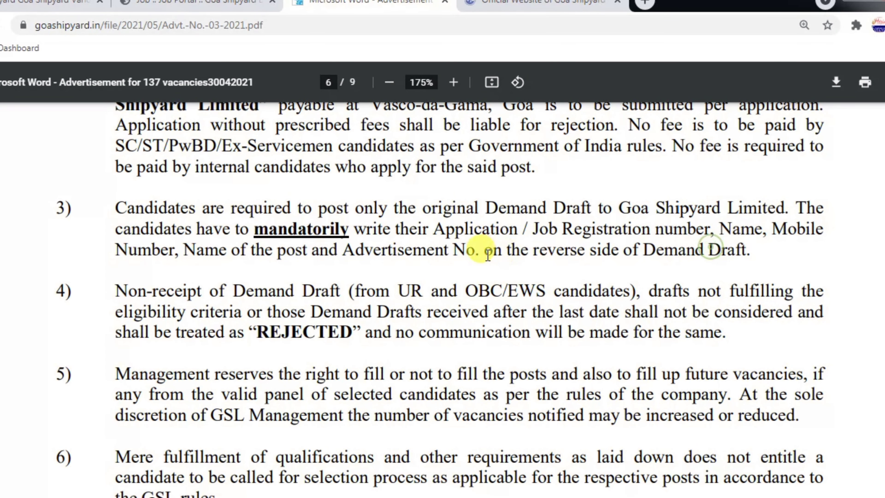
{"action": "left_click_drag", "start_coordinate": [488, 255], "coordinate": [579, 249]}
{"action": "left_click", "coordinate": [602, 246]}
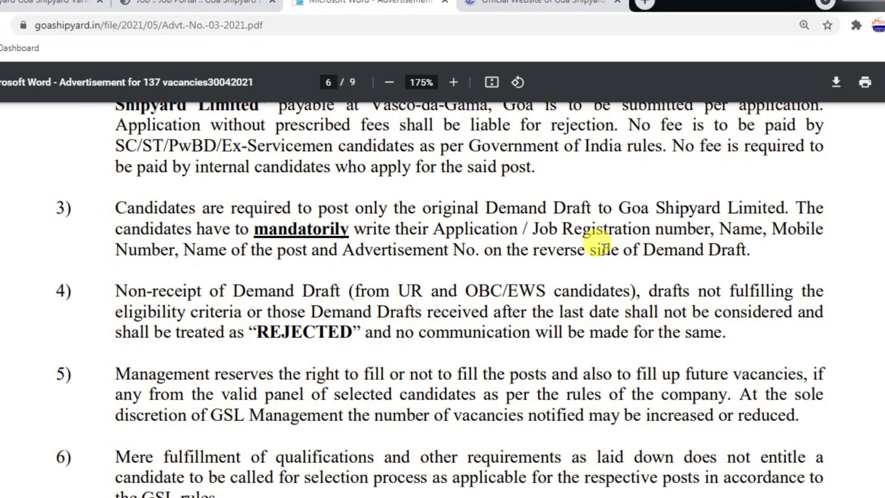
Scroll to page 9 and highlight the Ambedkar Bhavan address, demand draft address and application dates
{"action": "scroll", "coordinate": [442, 279], "scroll_direction": "down", "scroll_amount": 20}
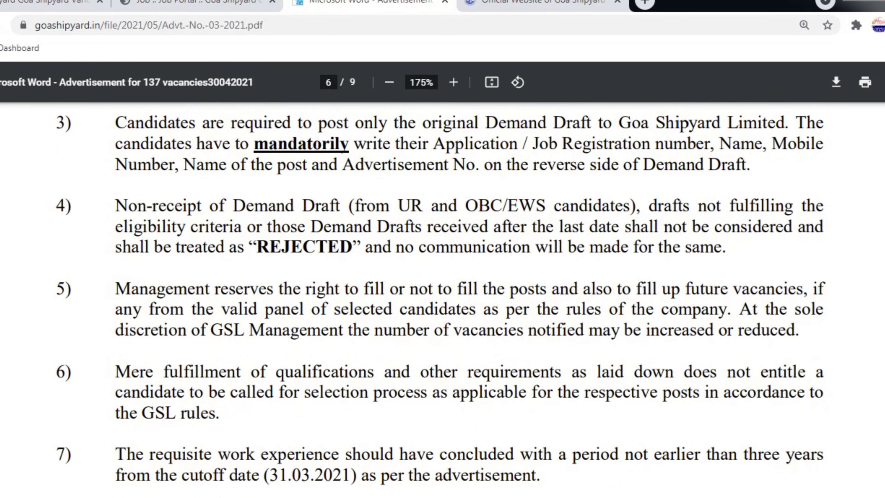
{"action": "scroll", "coordinate": [442, 279], "scroll_direction": "down", "scroll_amount": 15}
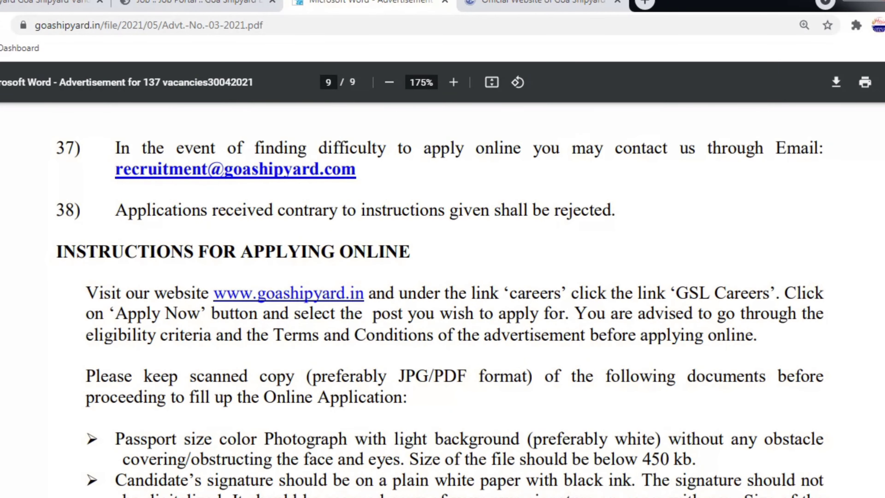
{"action": "scroll", "coordinate": [443, 279], "scroll_direction": "down", "scroll_amount": 5}
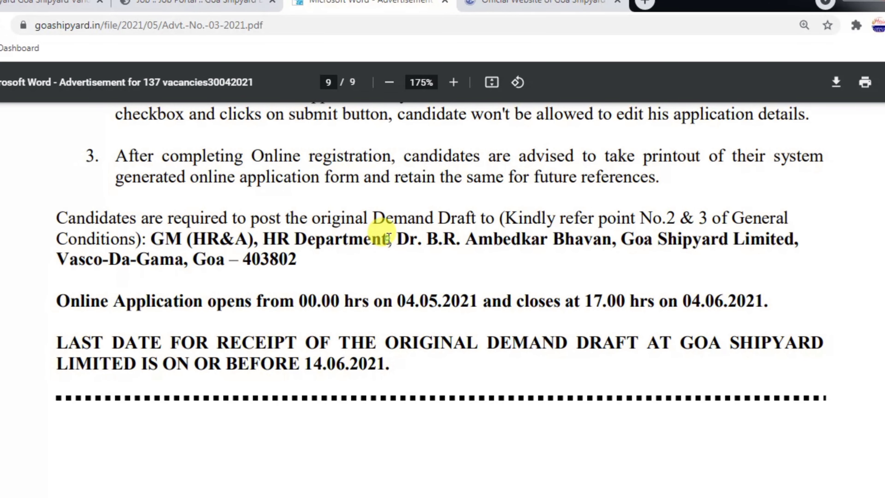
{"action": "left_click_drag", "start_coordinate": [397, 239], "coordinate": [579, 243]}
{"action": "left_click", "coordinate": [586, 241]}
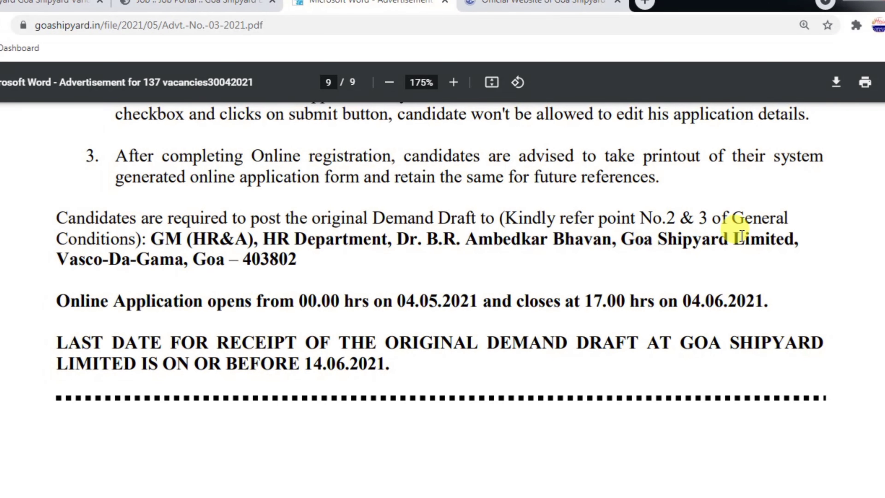
{"action": "left_click_drag", "start_coordinate": [75, 258], "coordinate": [237, 250]}
{"action": "left_click", "coordinate": [237, 250]}
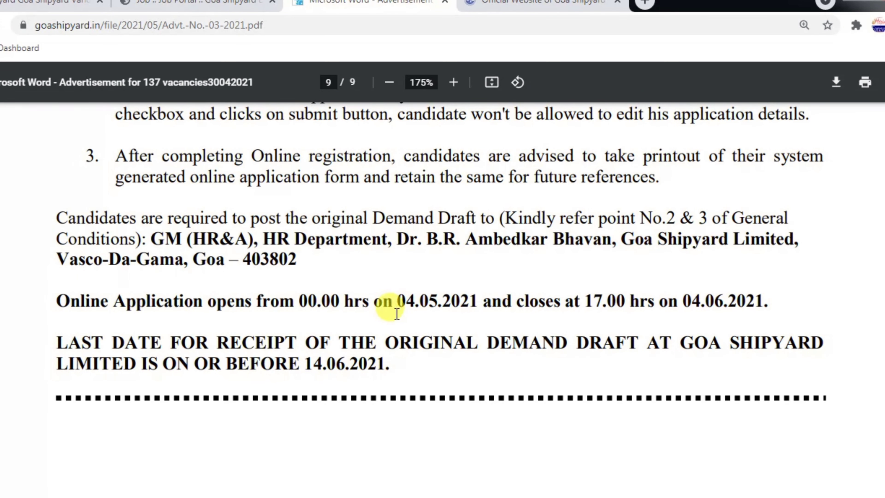
{"action": "left_click_drag", "start_coordinate": [258, 301], "coordinate": [699, 302]}
{"action": "left_click", "coordinate": [699, 302]}
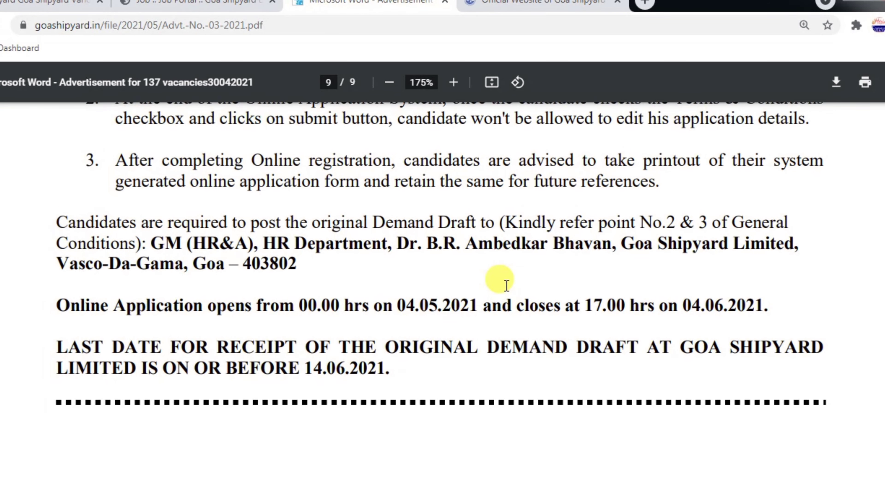
Scroll back to the scanned-documents list and review the photograph's white-background requirement
{"action": "scroll", "coordinate": [506, 286], "scroll_direction": "up", "scroll_amount": 8}
{"action": "scroll", "coordinate": [507, 285], "scroll_direction": "up", "scroll_amount": 6}
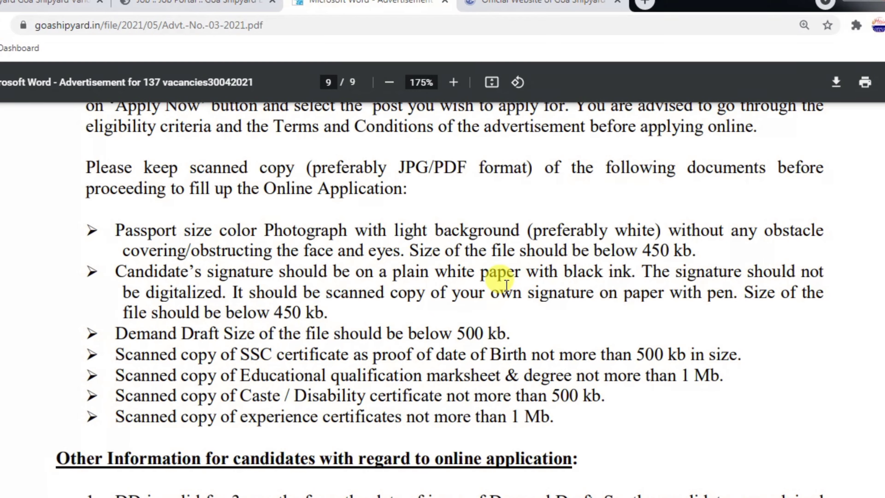
{"action": "scroll", "coordinate": [506, 285], "scroll_direction": "up", "scroll_amount": 2}
{"action": "scroll", "coordinate": [506, 285], "scroll_direction": "down", "scroll_amount": 2}
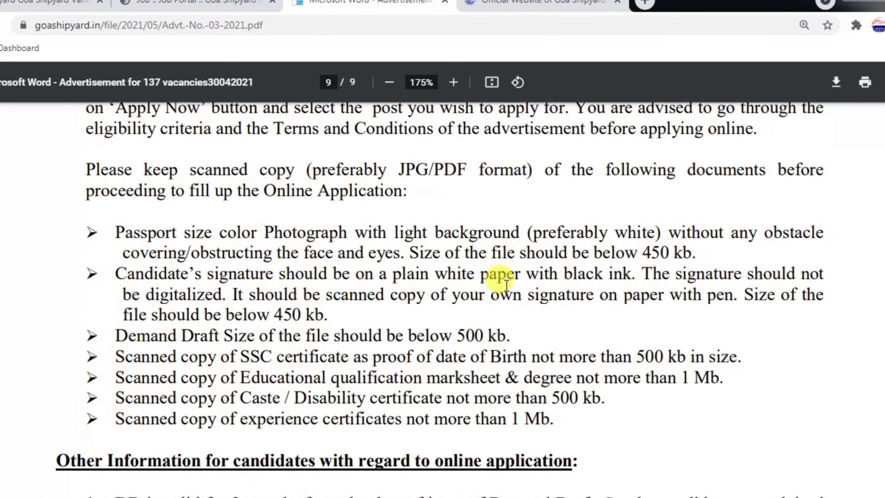
{"action": "double_click", "coordinate": [266, 231]}
{"action": "left_click", "coordinate": [352, 233]}
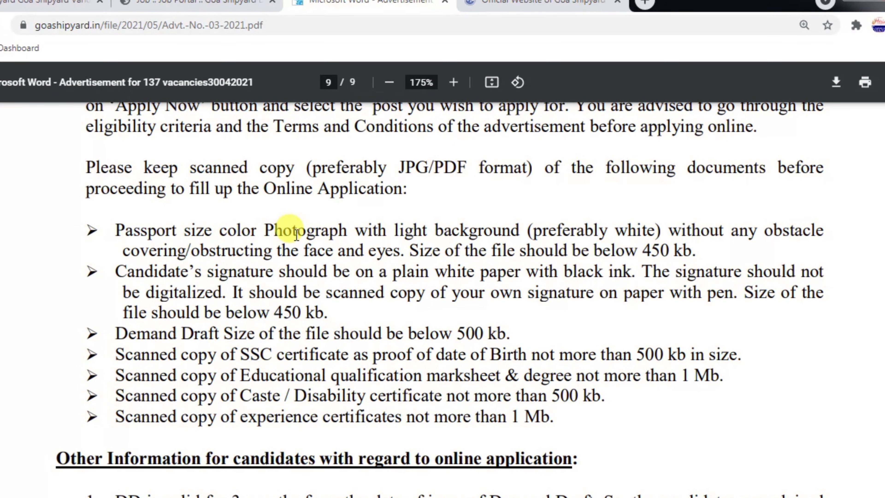
{"action": "double_click", "coordinate": [441, 232]}
{"action": "left_click", "coordinate": [530, 236]}
{"action": "left_click_drag", "start_coordinate": [601, 236], "coordinate": [695, 233]}
{"action": "left_click", "coordinate": [719, 235]}
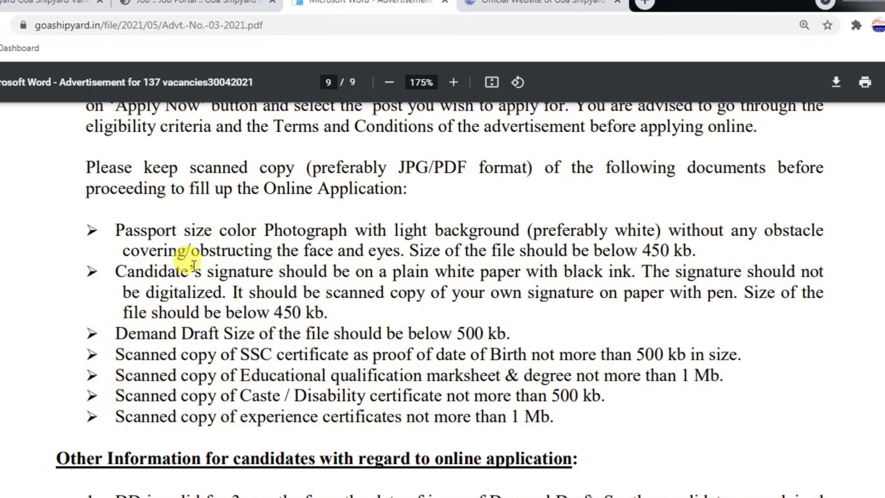
Check the signature and demand draft file-size limits, then return to the portal form
{"action": "left_click_drag", "start_coordinate": [181, 270], "coordinate": [336, 273]}
{"action": "left_click", "coordinate": [342, 278]}
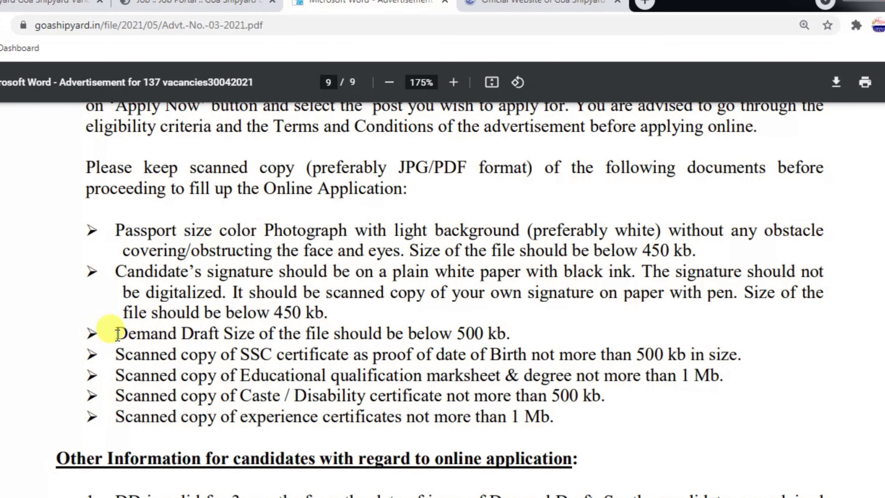
{"action": "left_click_drag", "start_coordinate": [118, 333], "coordinate": [401, 335]}
{"action": "left_click", "coordinate": [403, 334]}
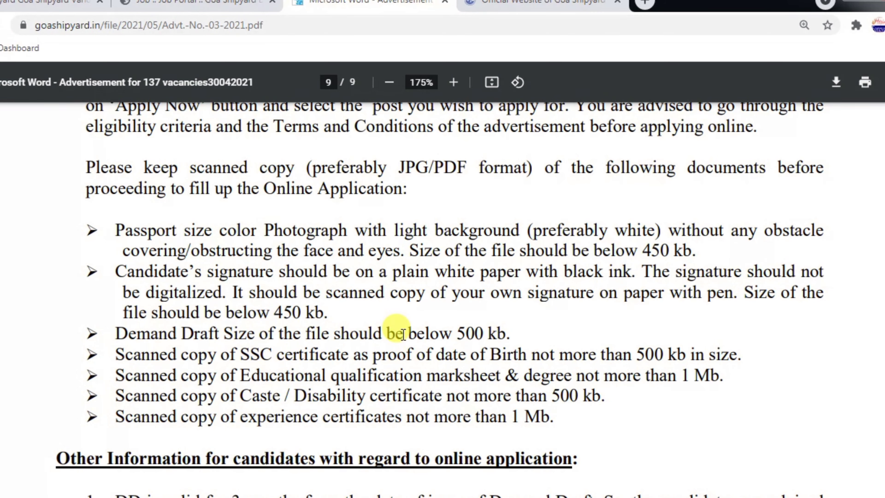
{"action": "key", "text": "ctrl+shift+Tab"}
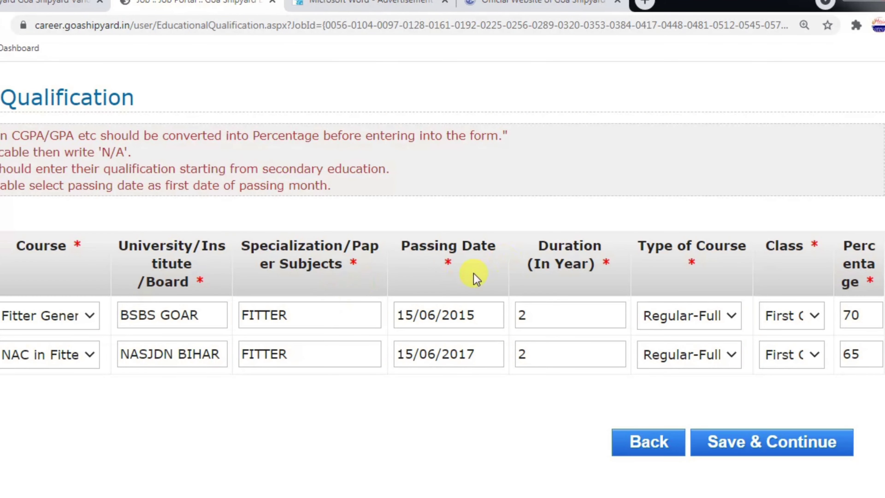